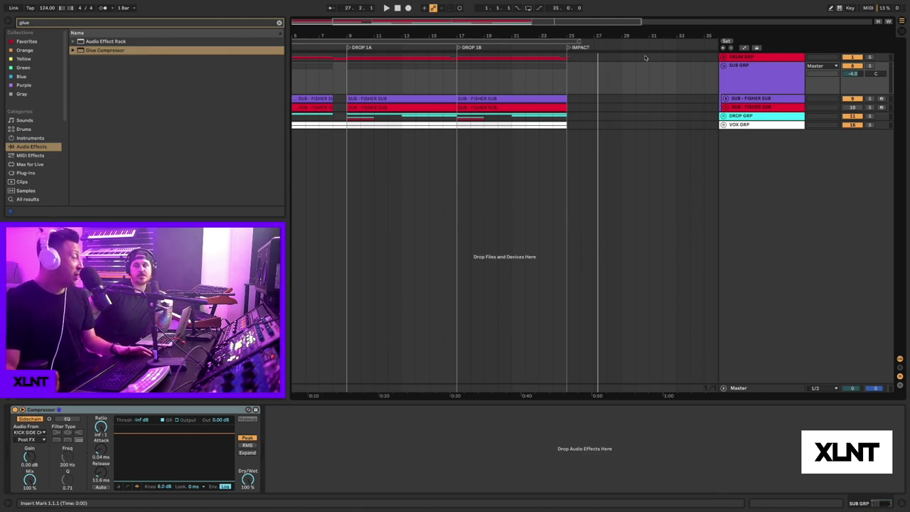
Step: Play the arrangement from the DROP 1A marker to hear the first drop
drag(339, 36, 341, 66)
drag(375, 100, 399, 59)
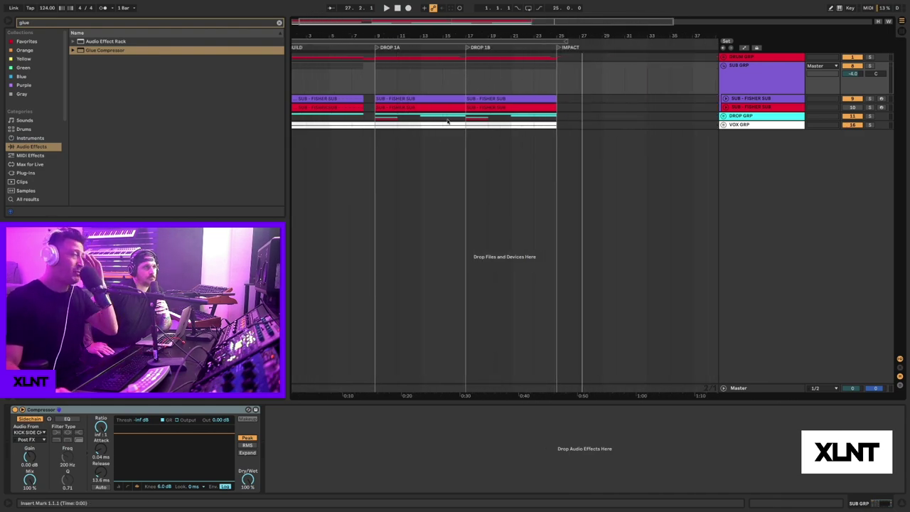
click(393, 87)
key(space)
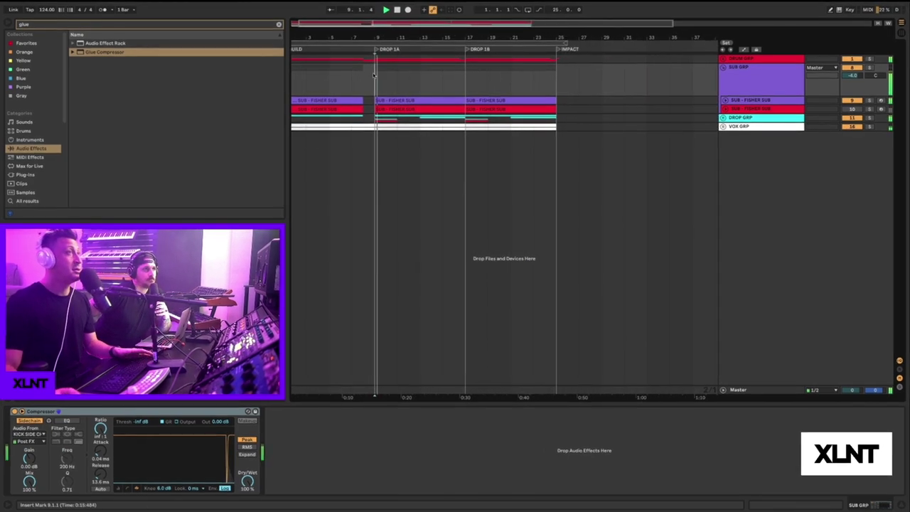
drag(380, 37, 378, 43)
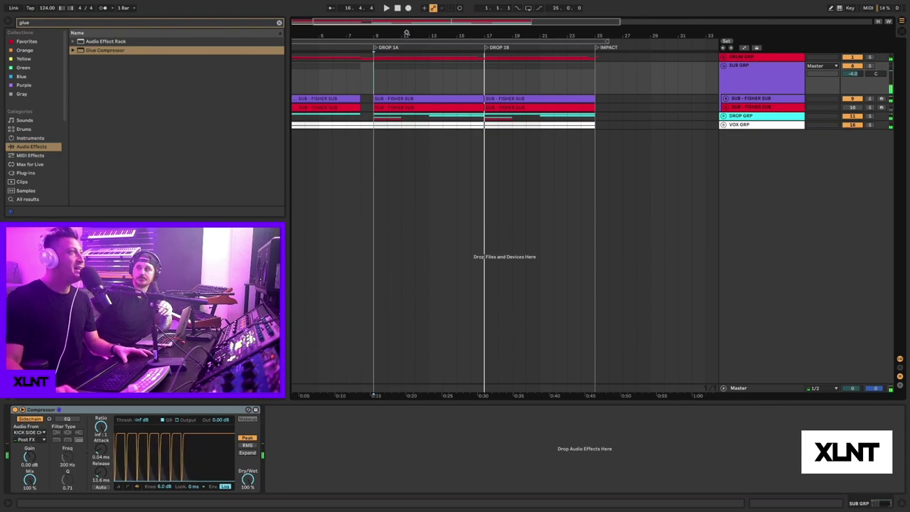
Step: Collapse the SUB GRP track group and expand the DROP GRP group to show its tracks
drag(408, 36, 406, 34)
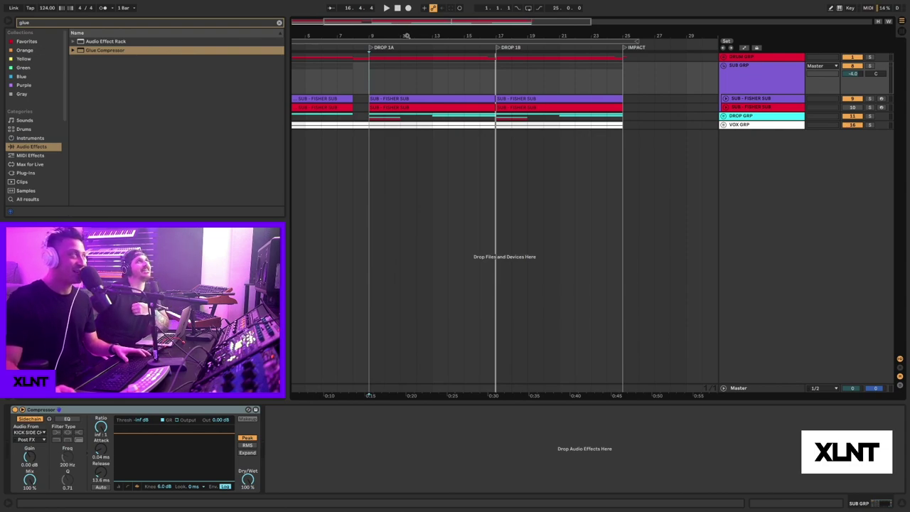
drag(406, 33, 393, 35)
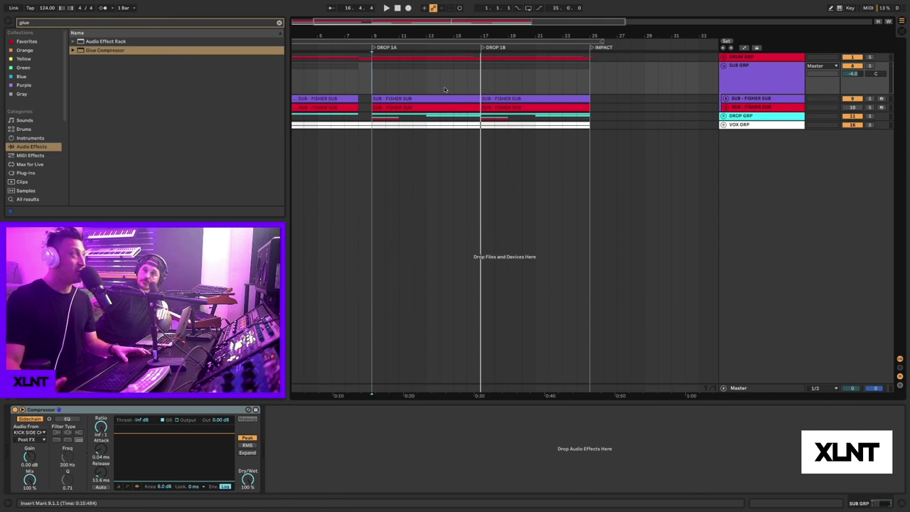
mouse_move(396, 35)
mouse_down()
mouse_move(396, 55)
mouse_move(396, 25)
mouse_move(395, 34)
mouse_up()
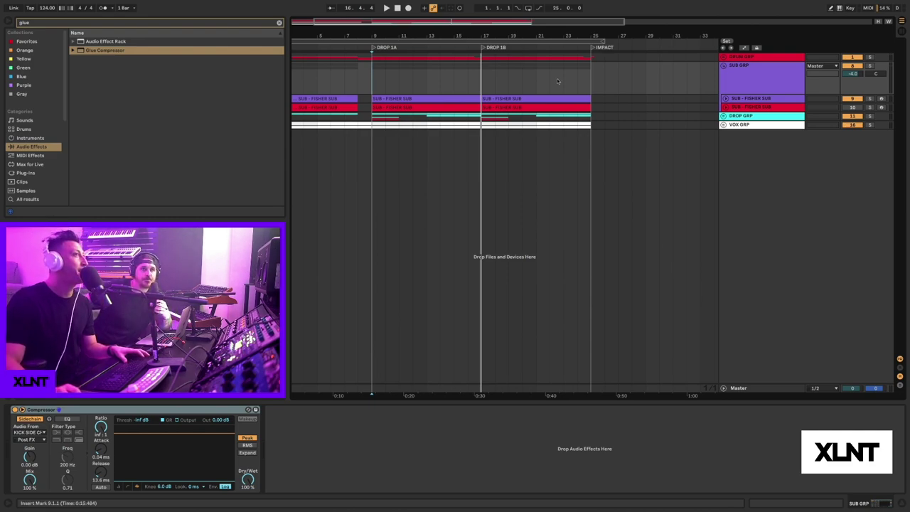
click(723, 65)
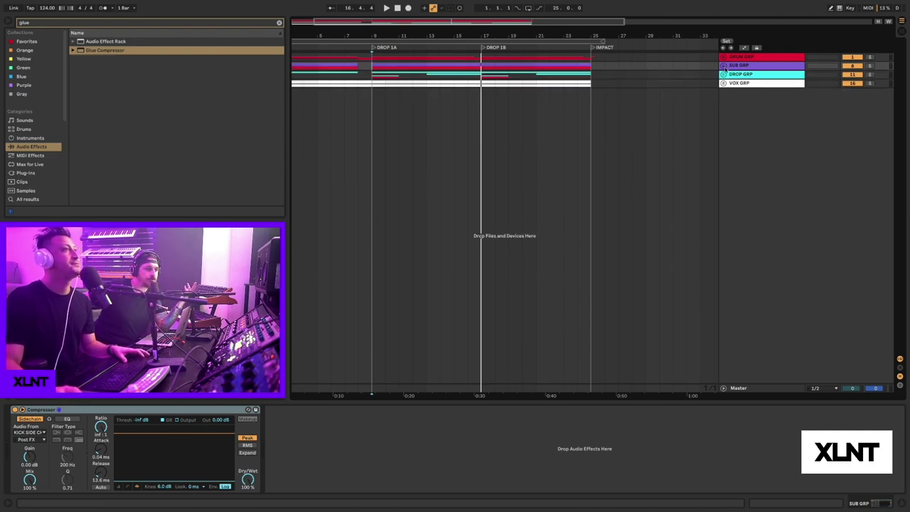
click(723, 74)
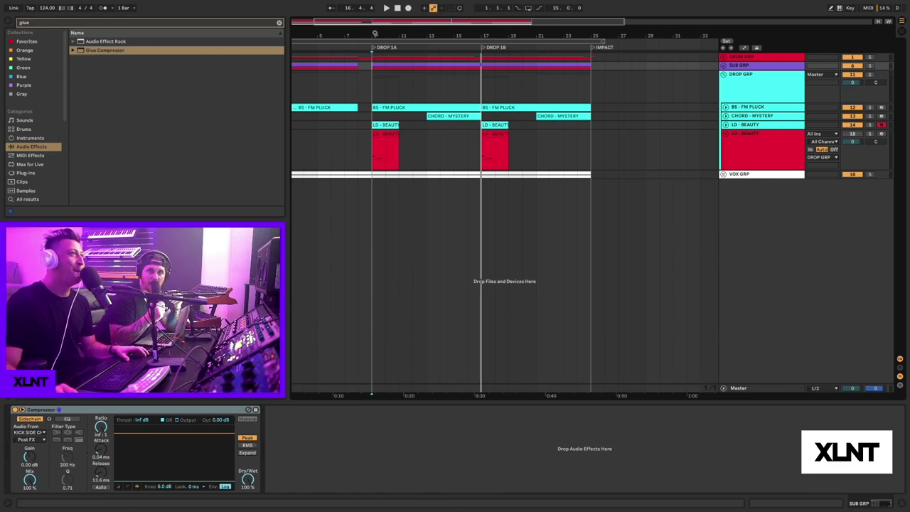
drag(375, 33, 374, 42)
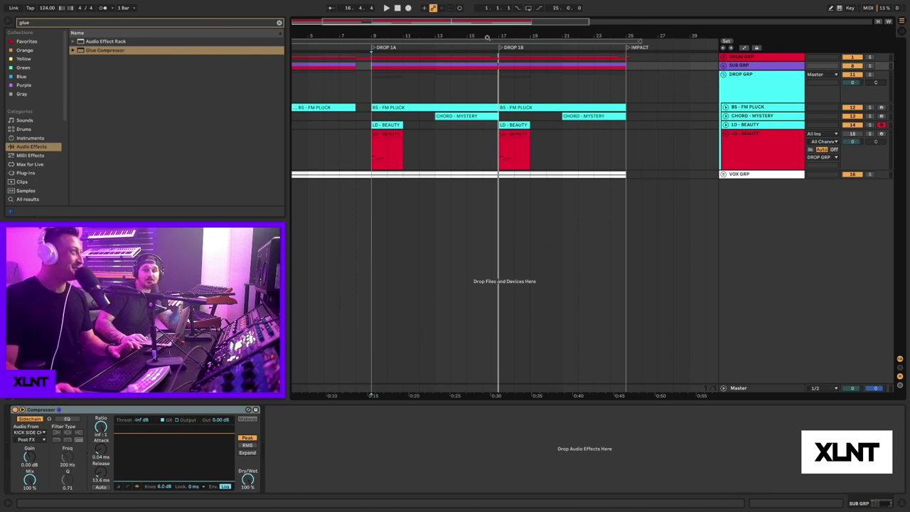
drag(382, 35, 382, 44)
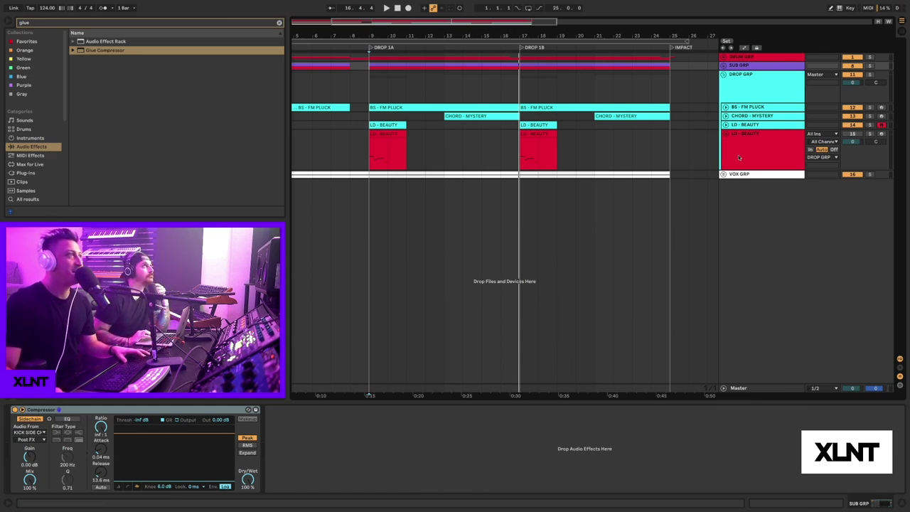
drag(412, 34, 410, 33)
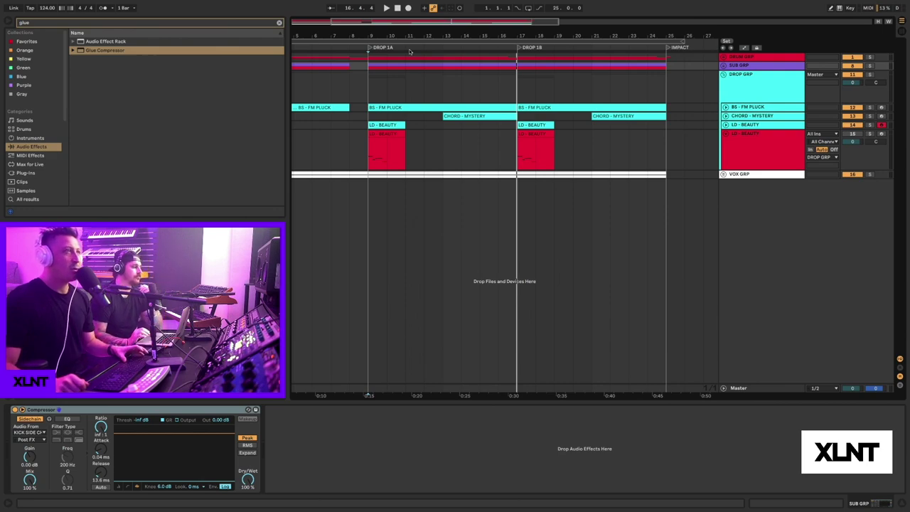
Step: Audition the original cyan LD - BEAUTY track on its own from DROP 1A, and release its solo
click(752, 148)
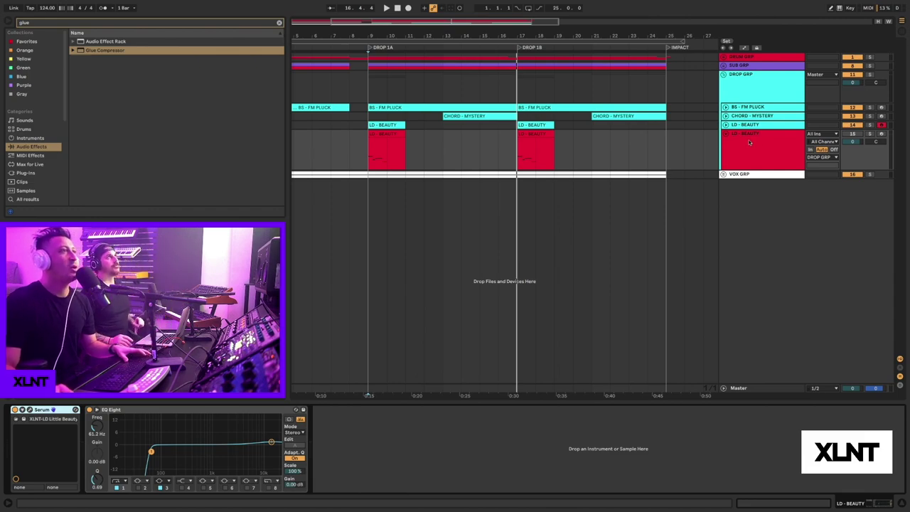
click(868, 125)
key(space)
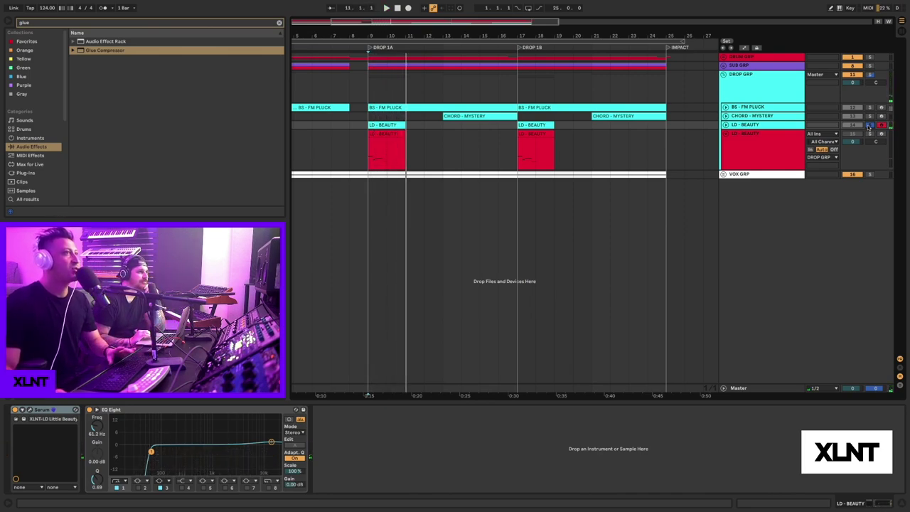
click(868, 126)
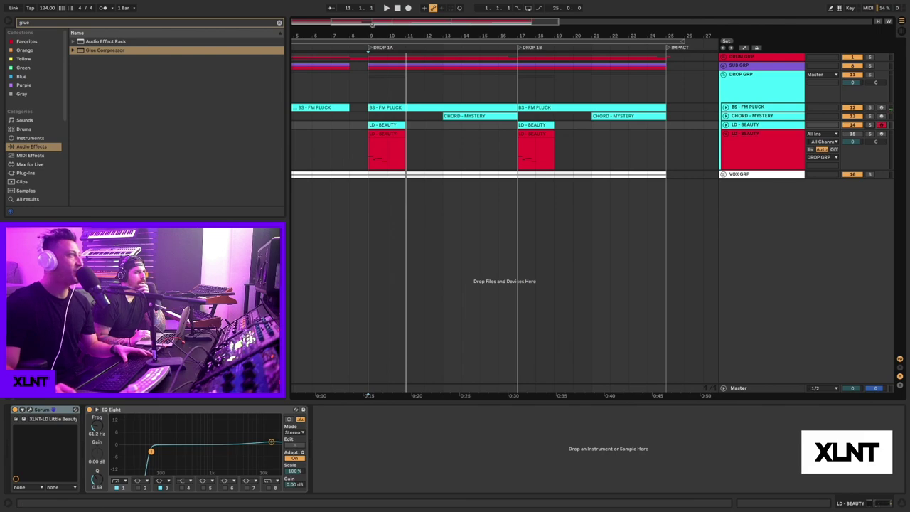
Step: Inspect the MIDI notes of the red LD - BEAUTY clip at DROP 1A and return to the track's devices
drag(371, 28, 371, 60)
double_click(398, 134)
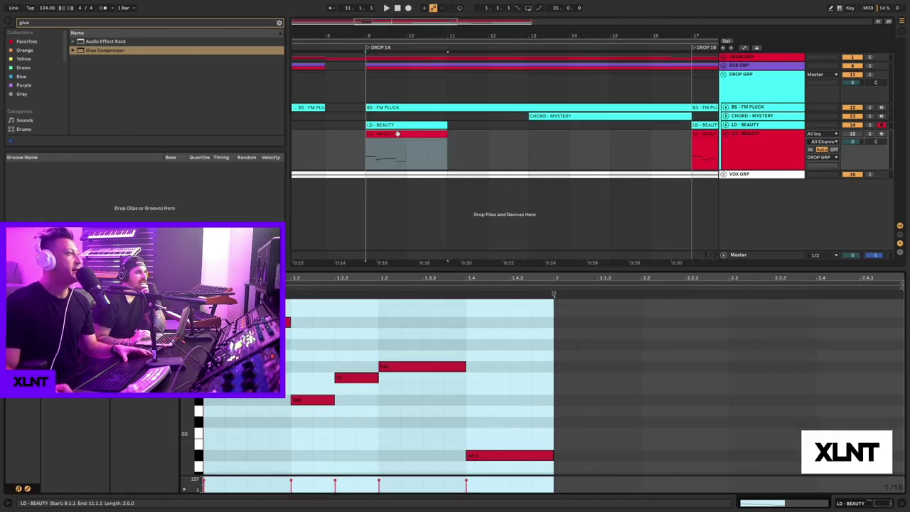
click(776, 147)
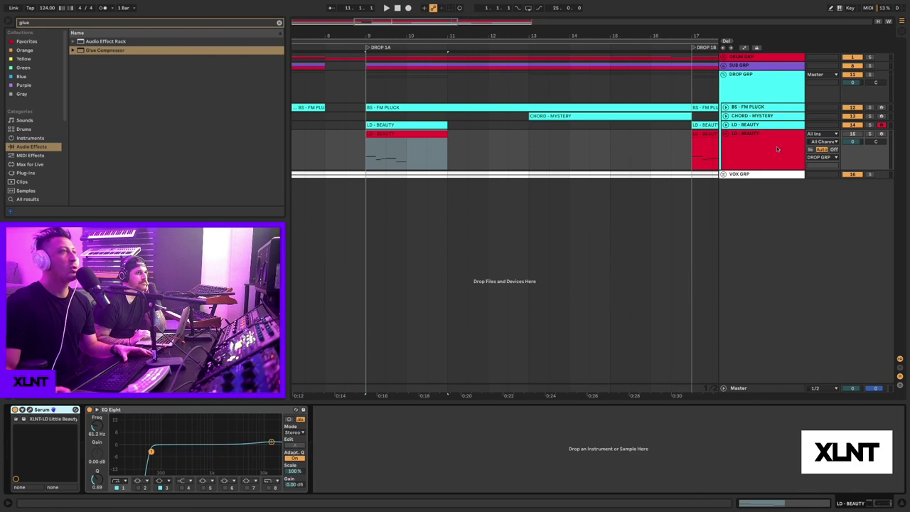
Step: Open the Serum plug-in window of the red LD - BEAUTY track and place it clear of the clips
click(37, 410)
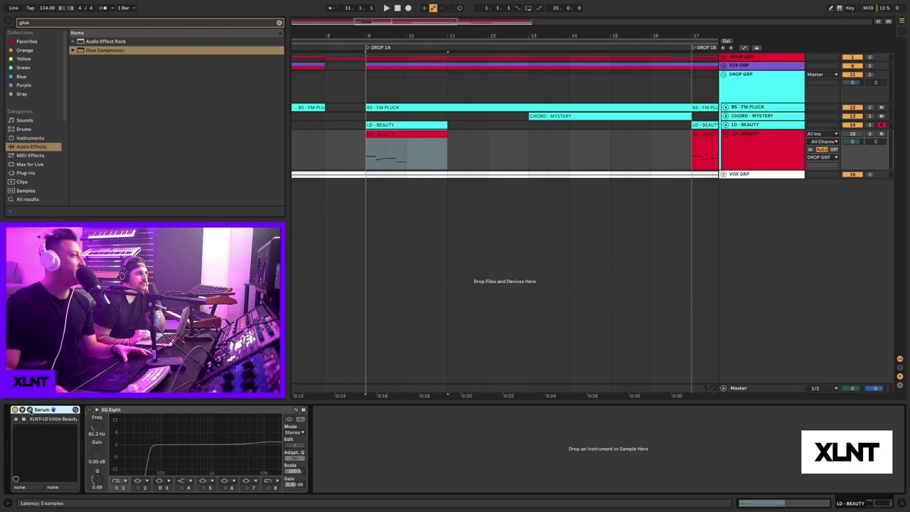
click(29, 411)
drag(519, 168, 561, 166)
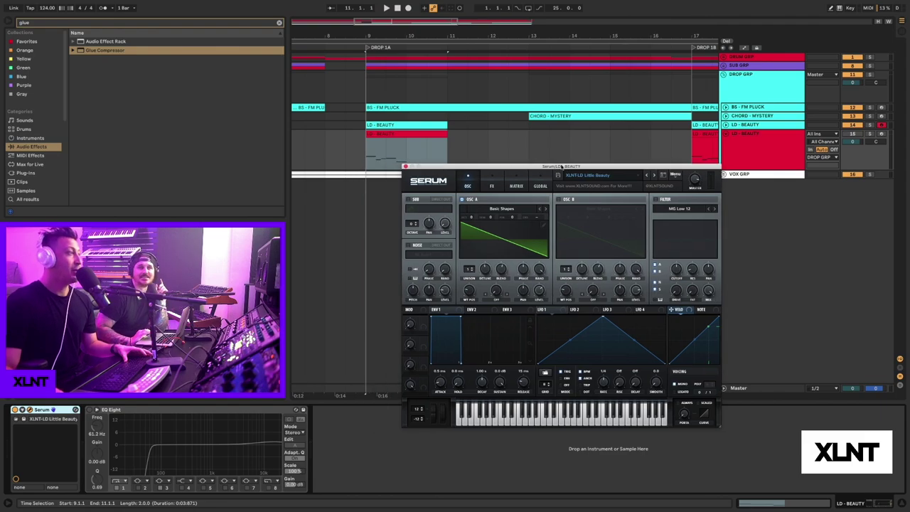
click(750, 134)
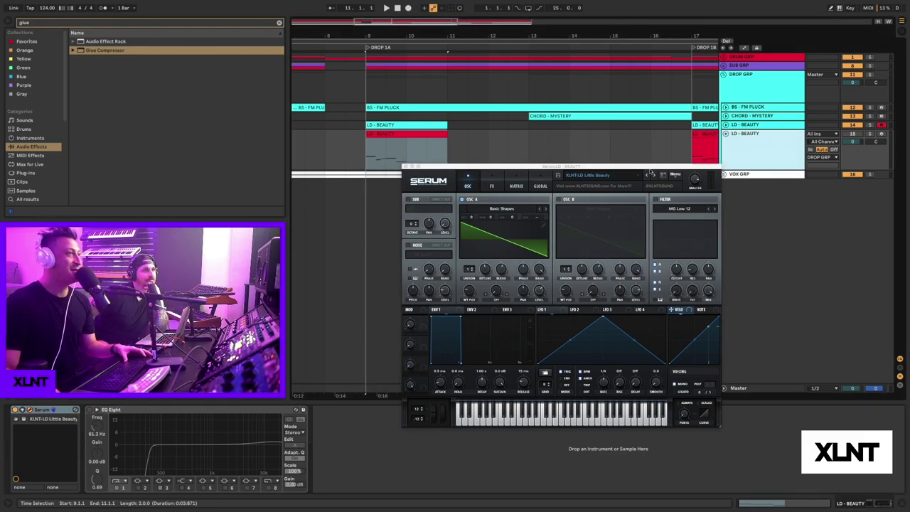
drag(526, 169, 578, 163)
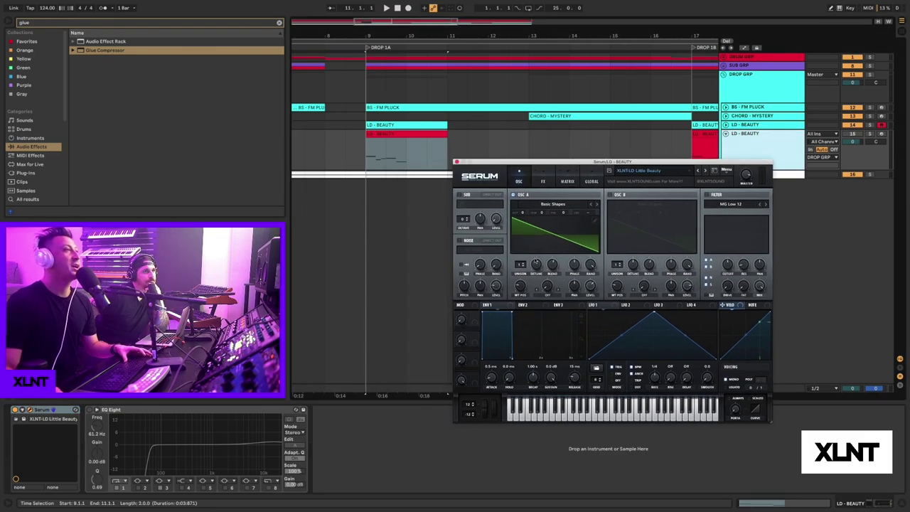
Step: Enable Serum's oscillator B with its octave at +1, and set both oscillators' unison to 5 voices
click(608, 194)
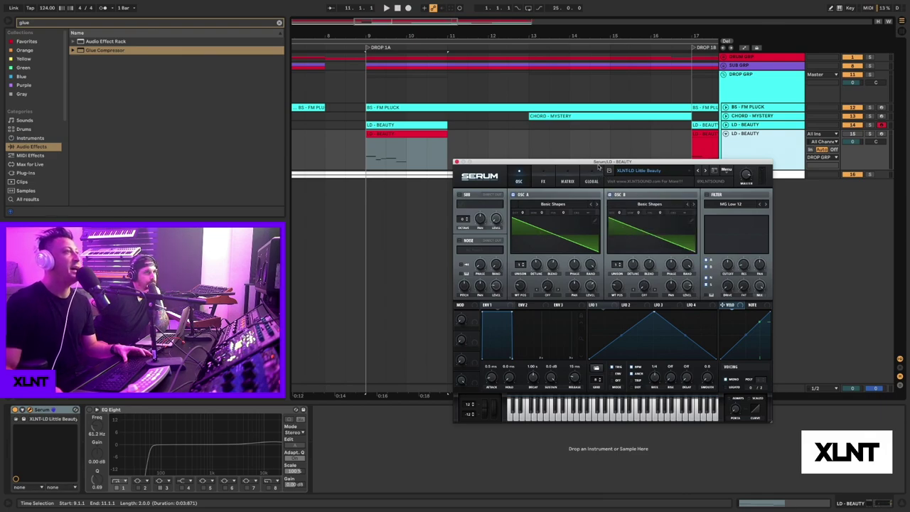
drag(598, 164, 594, 163)
drag(519, 263, 520, 241)
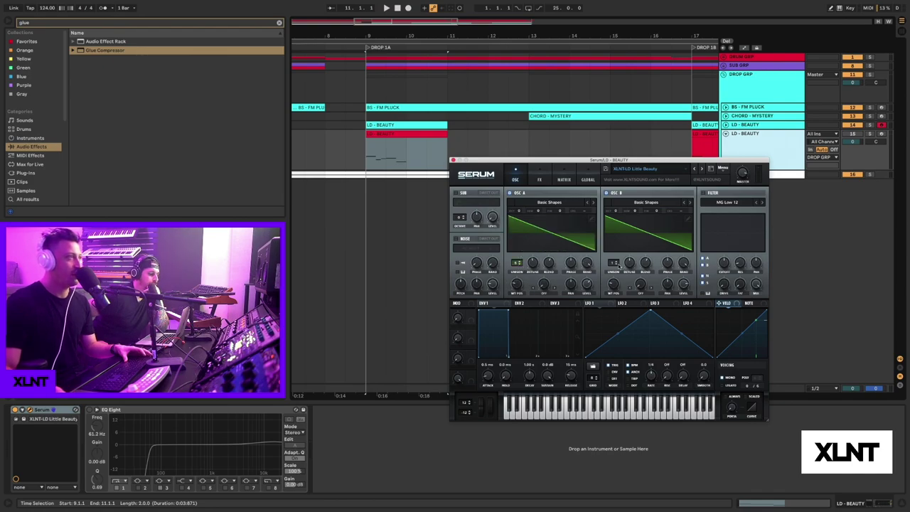
drag(618, 267, 613, 244)
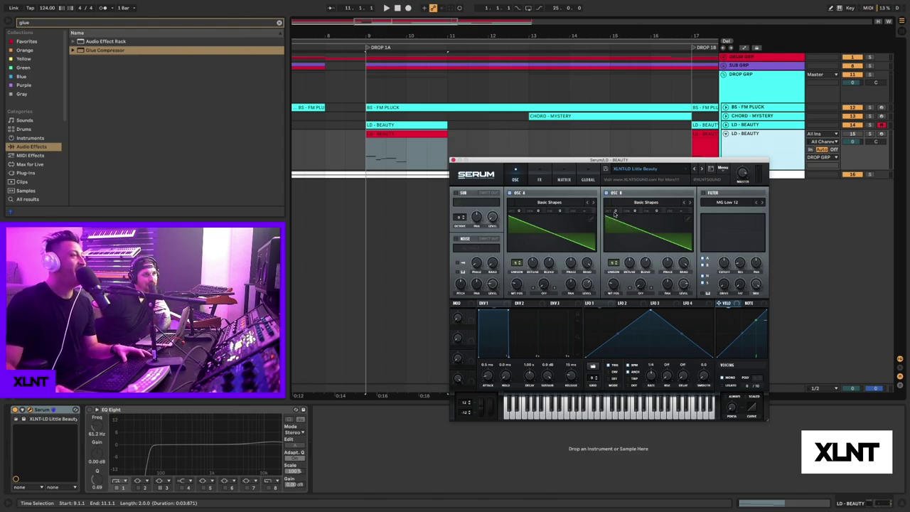
drag(616, 211, 617, 204)
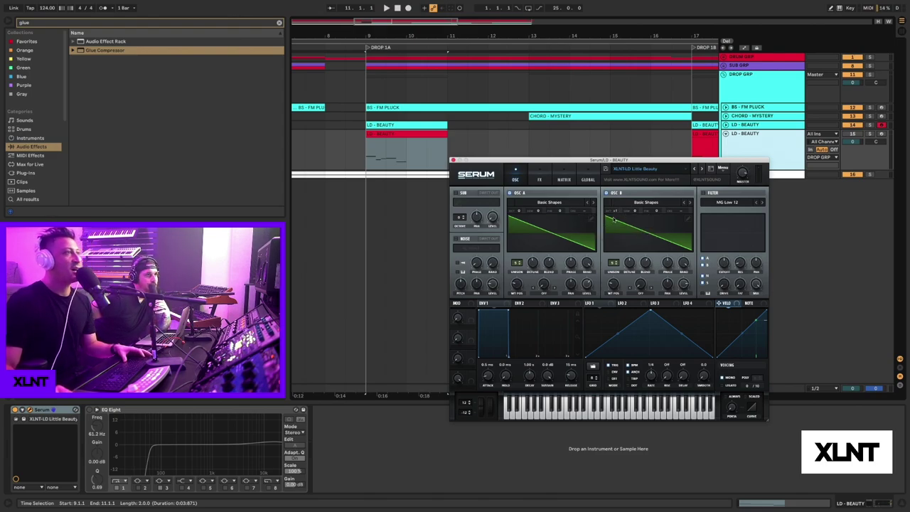
drag(563, 160, 572, 153)
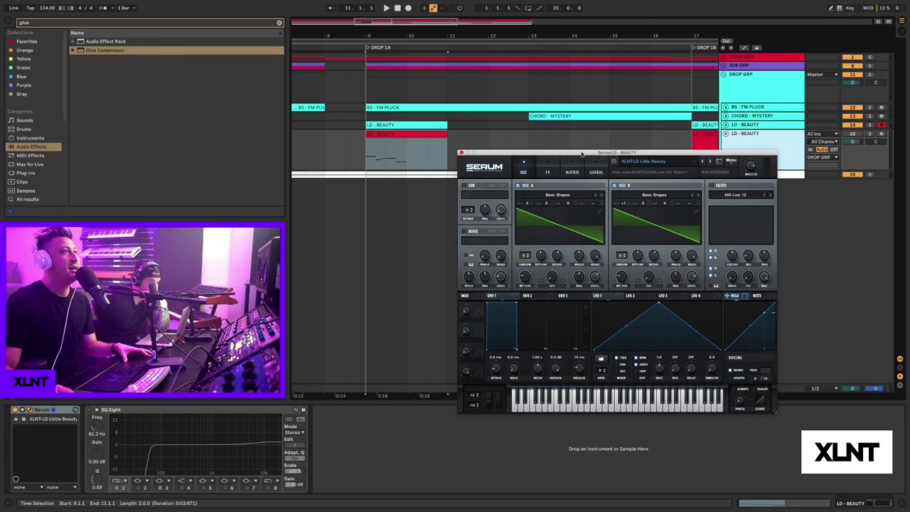
Step: Arm the red LD - BEAUTY track and play the drop to hear the layered lead sound
click(882, 134)
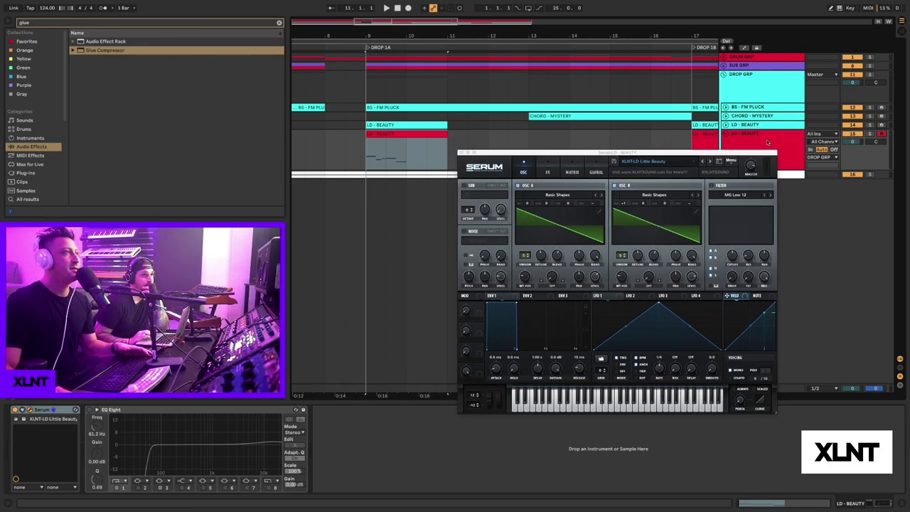
key(space)
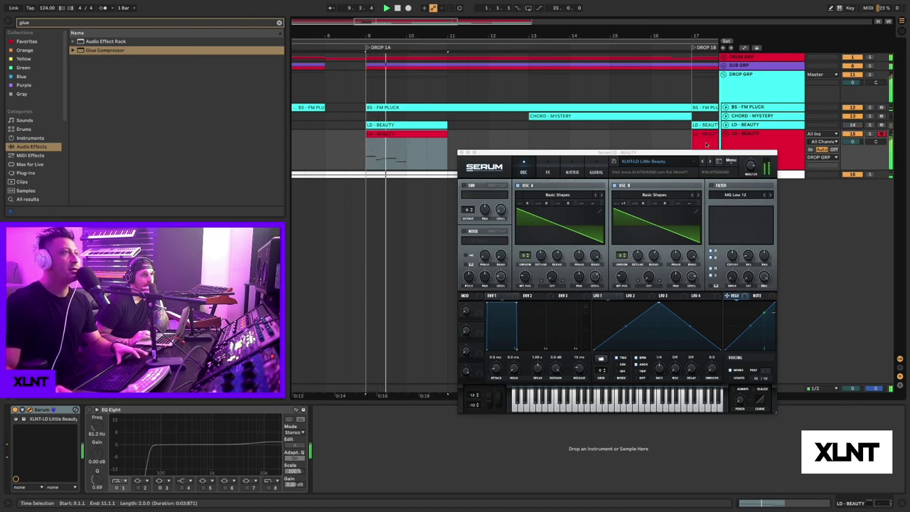
drag(687, 155, 651, 144)
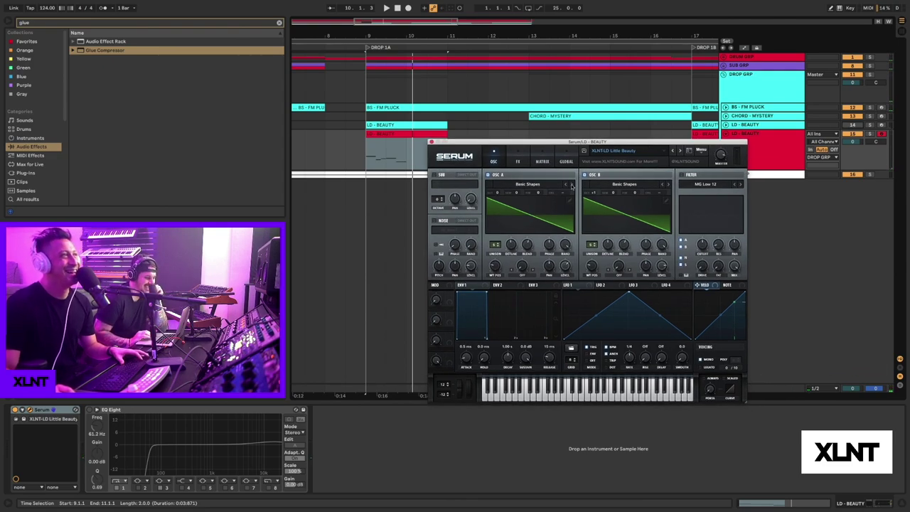
drag(498, 143, 499, 144)
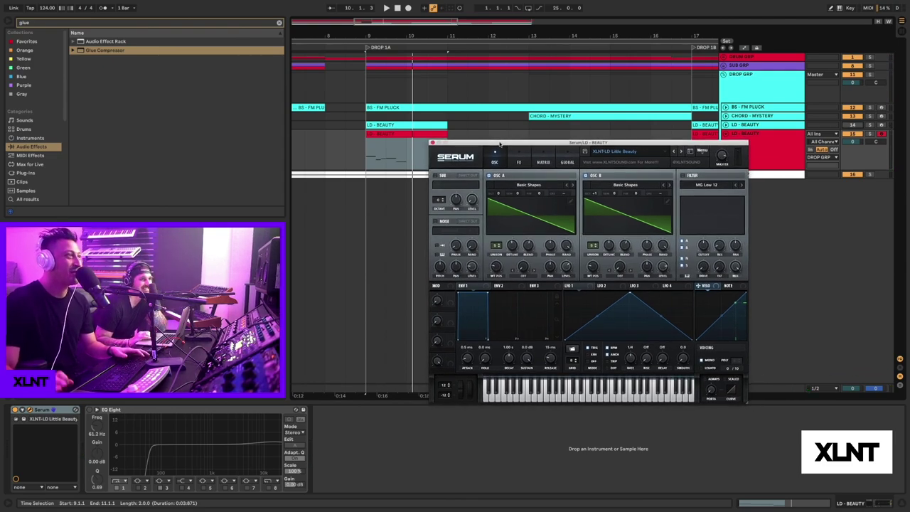
Step: Check the detune and level settings of Serum's oscillators, and enable the MG Low 12 filter
drag(511, 256, 512, 247)
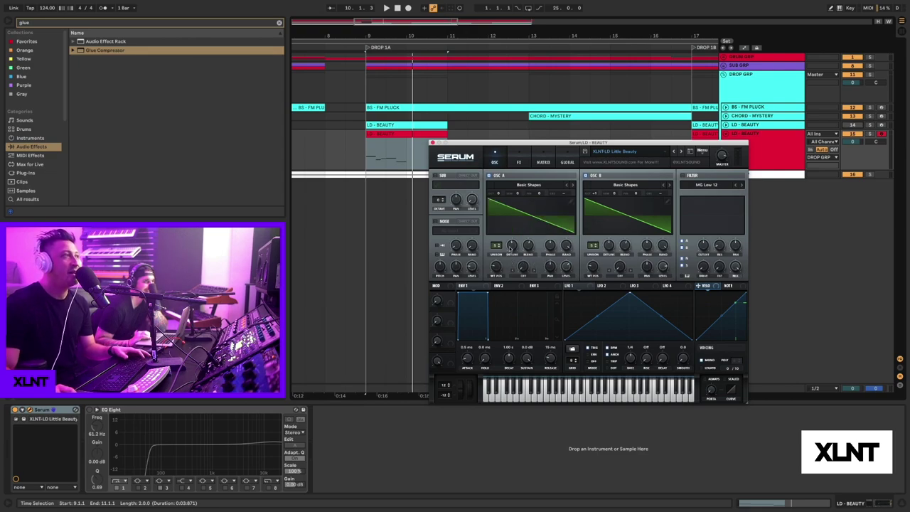
mouse_move(528, 249)
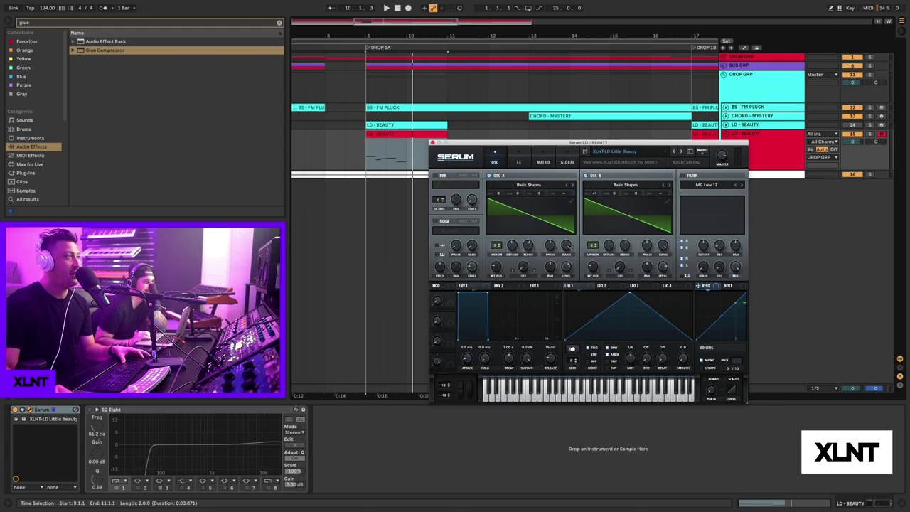
mouse_move(497, 268)
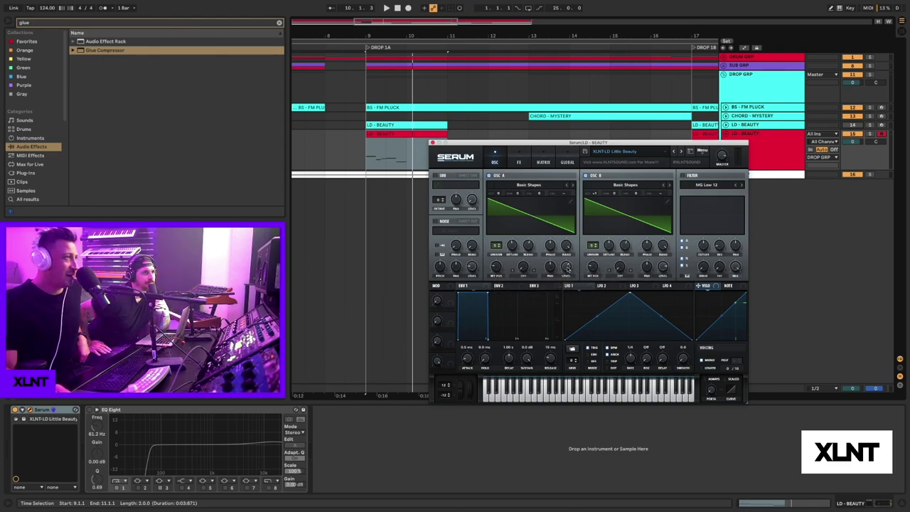
mouse_move(567, 269)
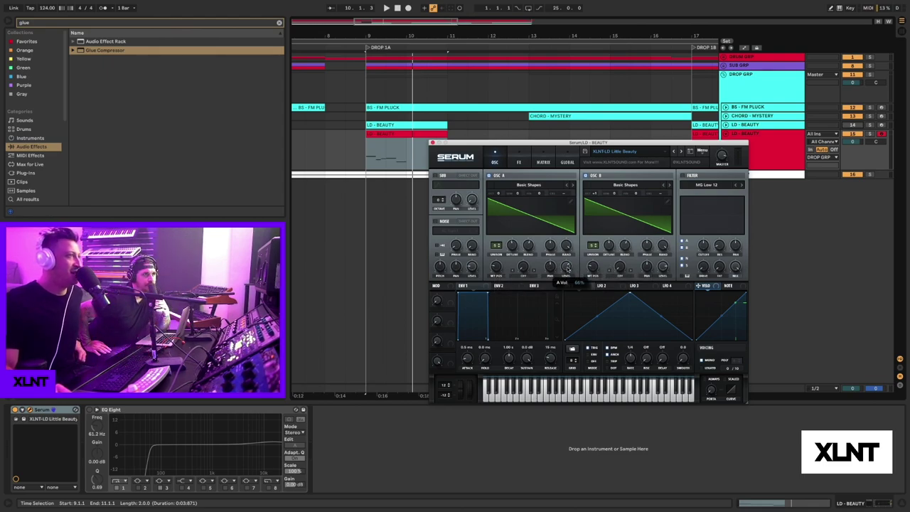
mouse_move(663, 268)
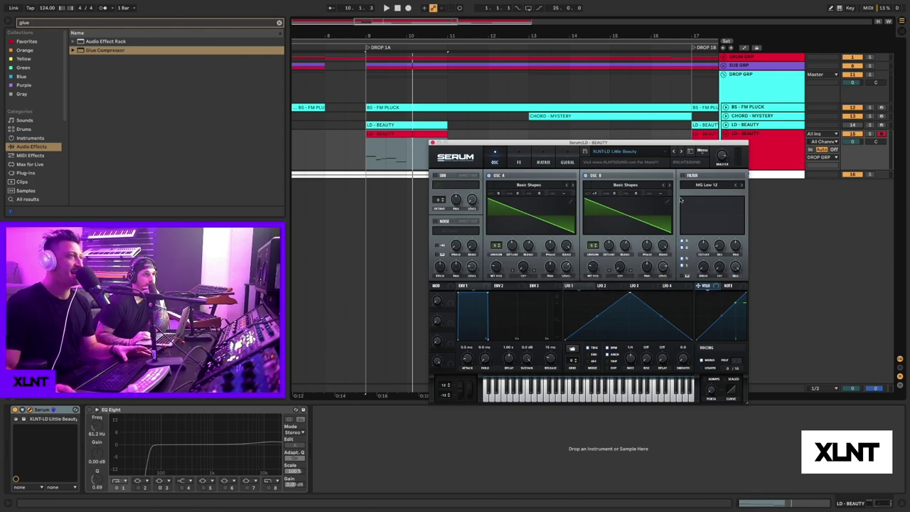
click(683, 175)
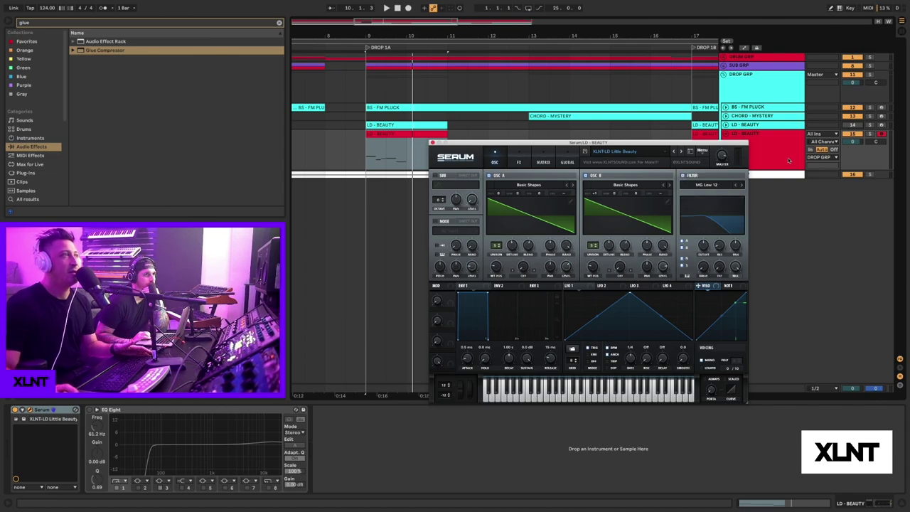
Step: Enable Serum's noise oscillator with the AC hum1 sound, turn off the filter, and play the drop
key(space)
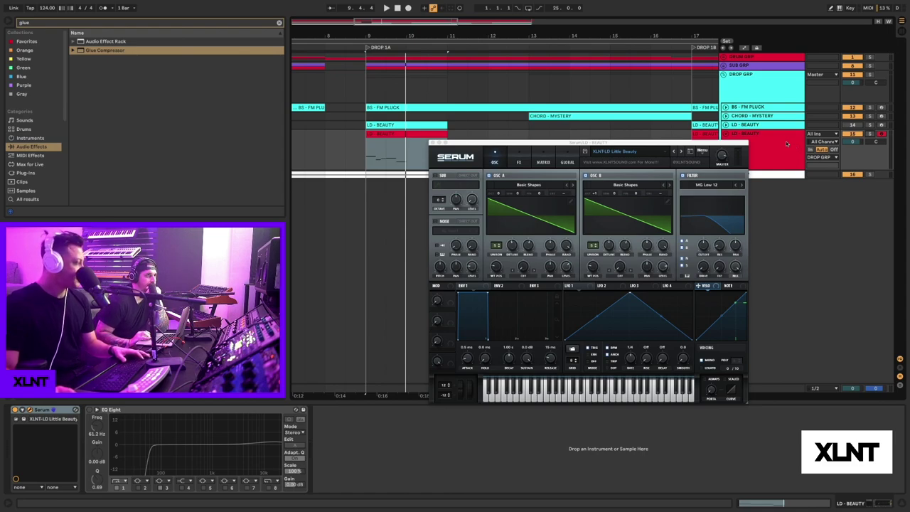
drag(620, 143, 619, 139)
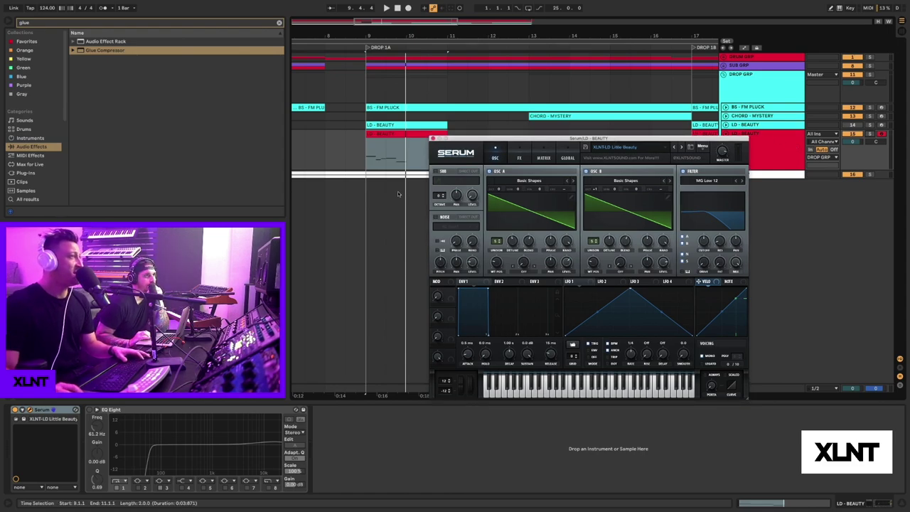
click(435, 217)
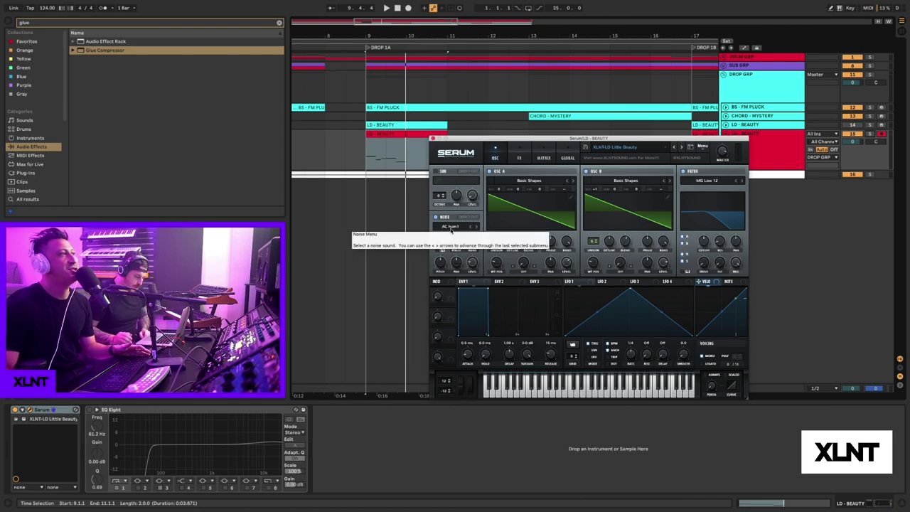
key(space)
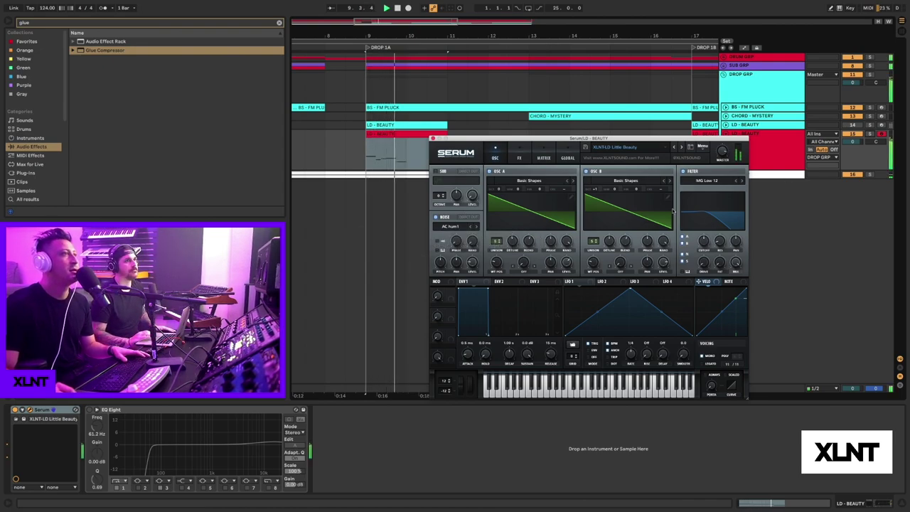
key(space)
key(space)
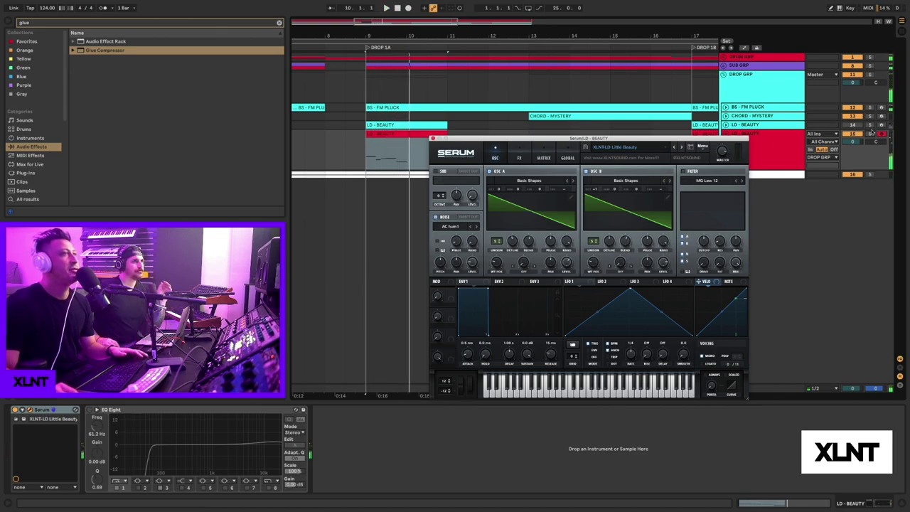
Step: Solo the red LD - BEAUTY track and compare the lead with the noise oscillator off and on, ending with solo off and noise on
key(space)
key(space)
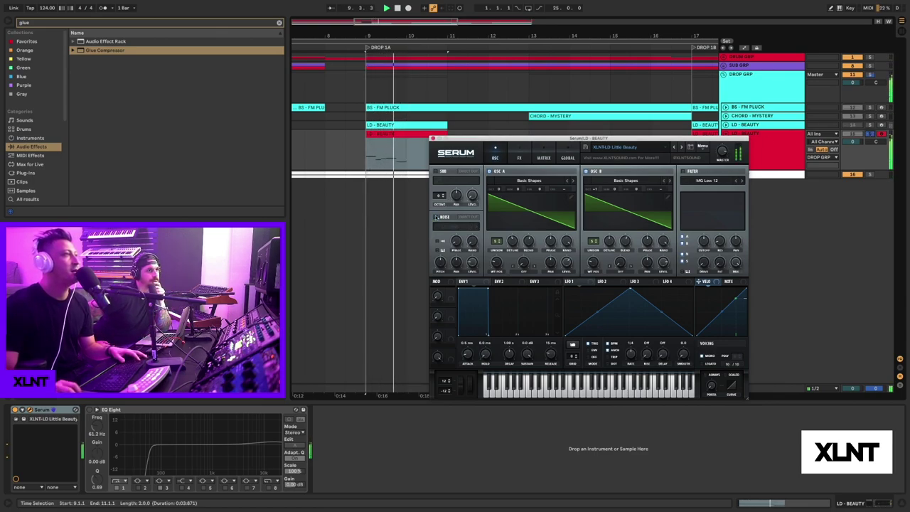
key(space)
key(space)
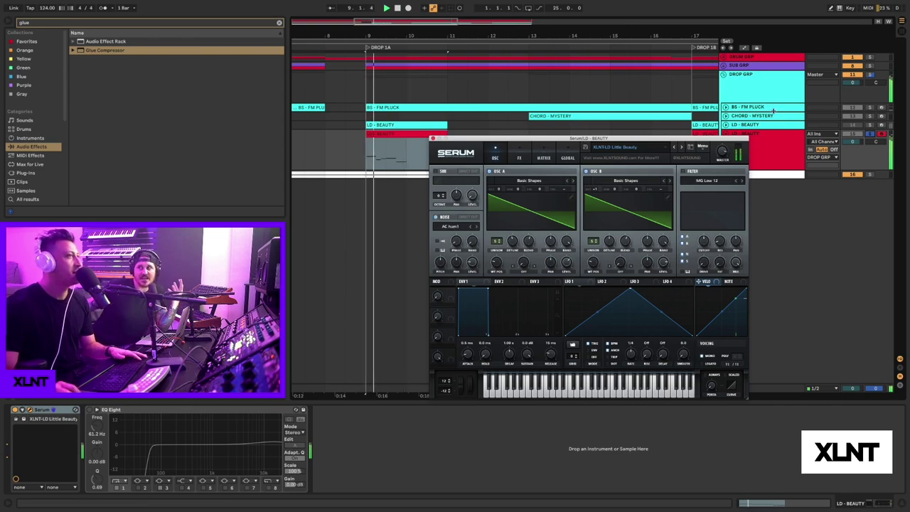
click(870, 134)
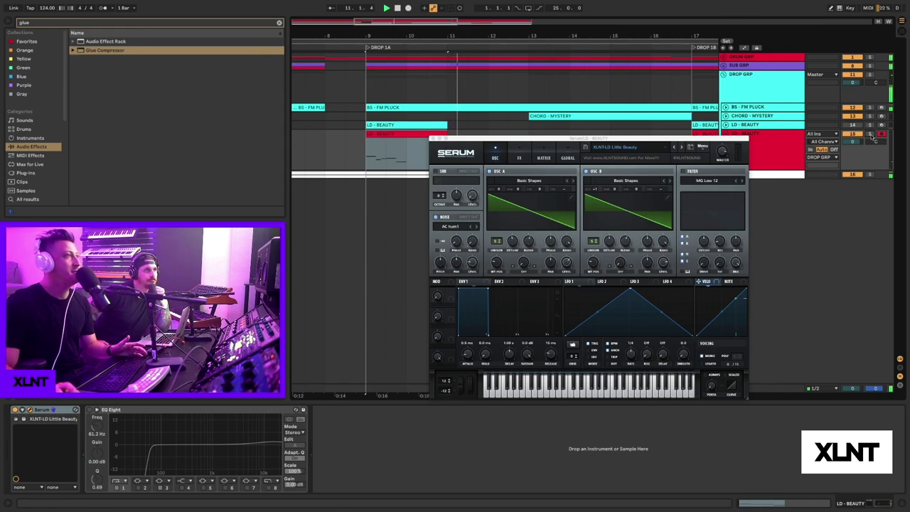
Step: Show Serum's effects page for the lead and examine the EQ and reverb settings
drag(614, 138, 609, 130)
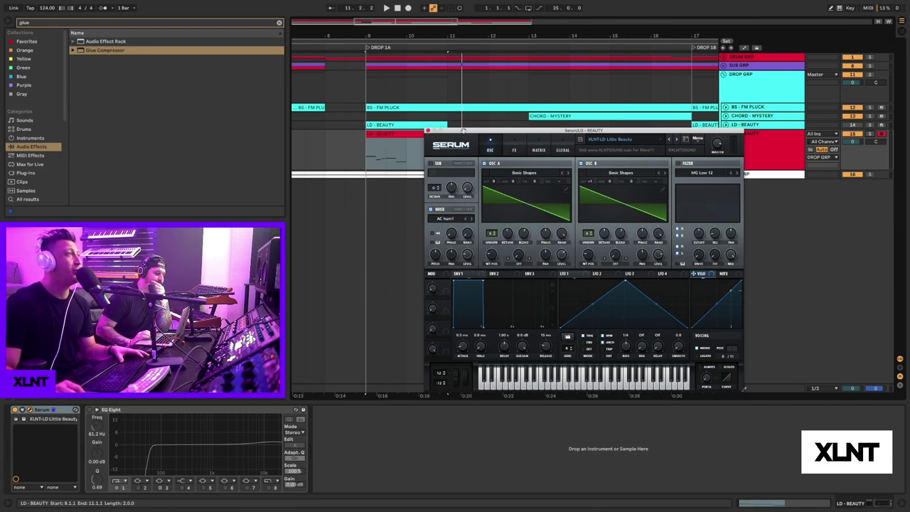
drag(463, 132, 494, 132)
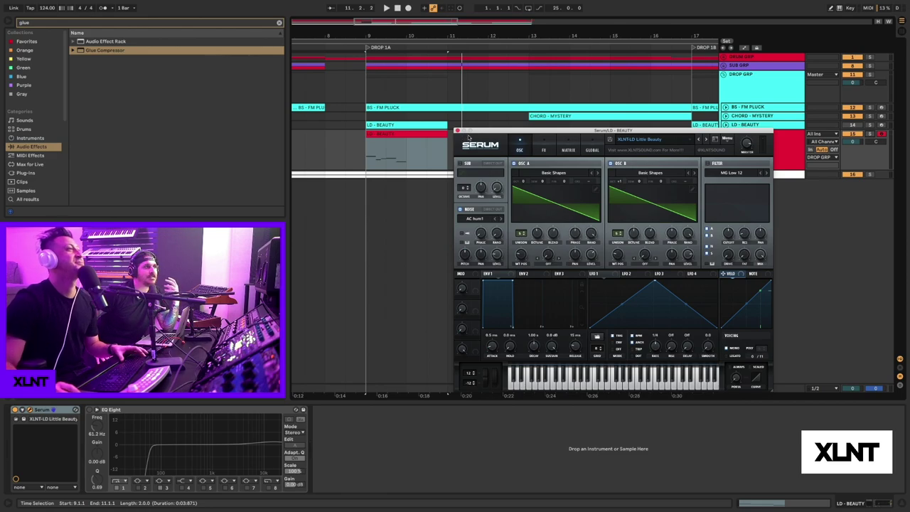
drag(489, 132, 492, 131)
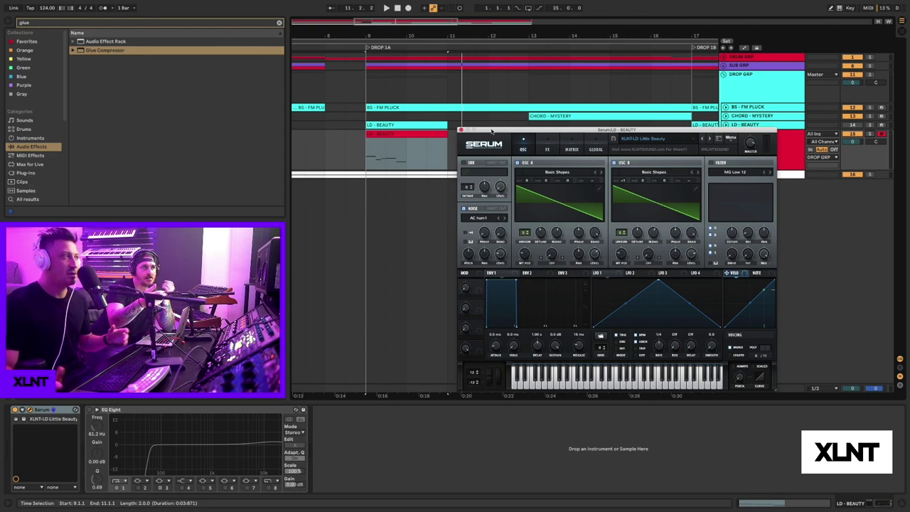
click(541, 152)
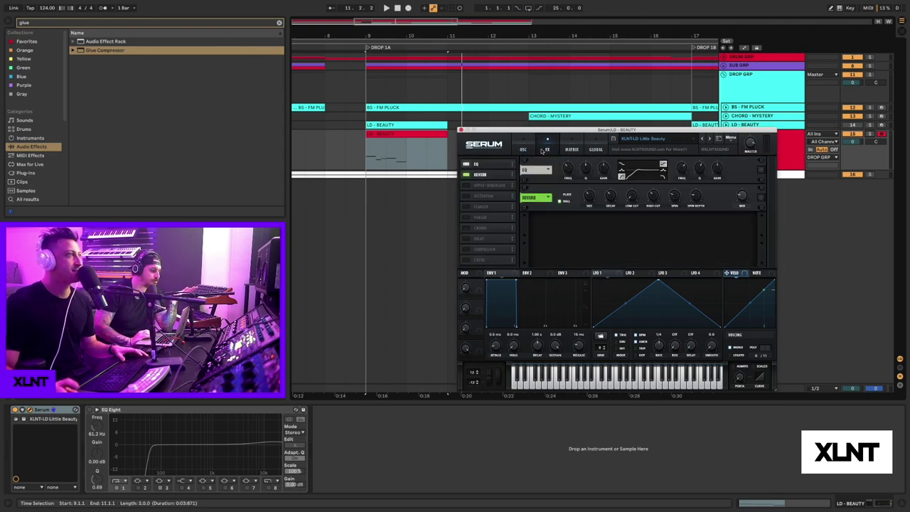
drag(542, 132, 519, 125)
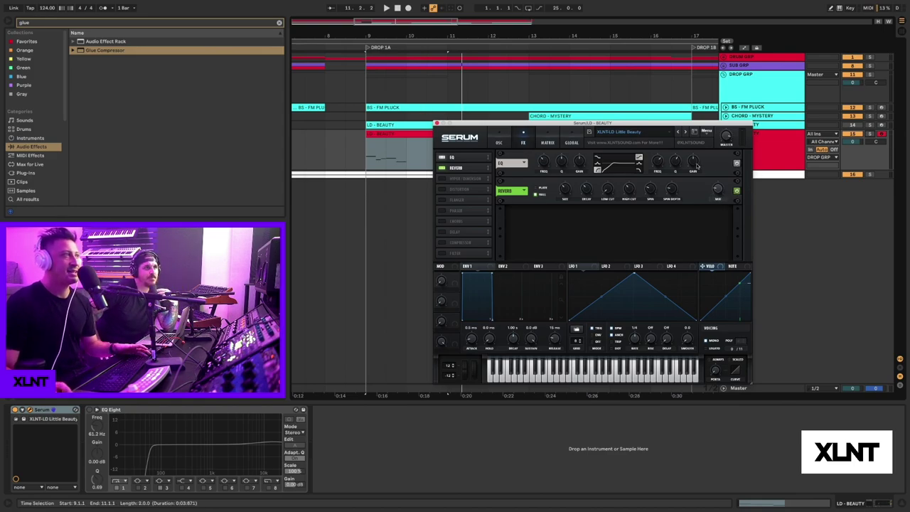
drag(490, 125, 481, 121)
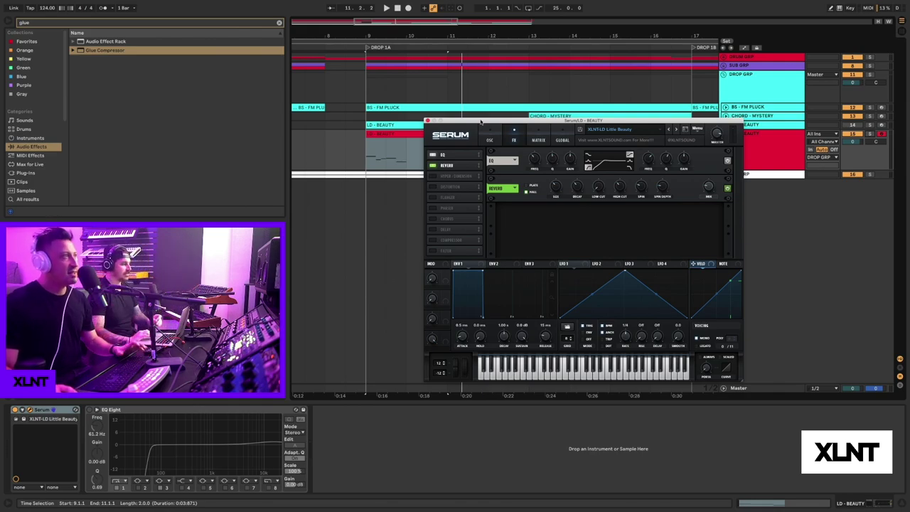
drag(477, 121, 470, 121)
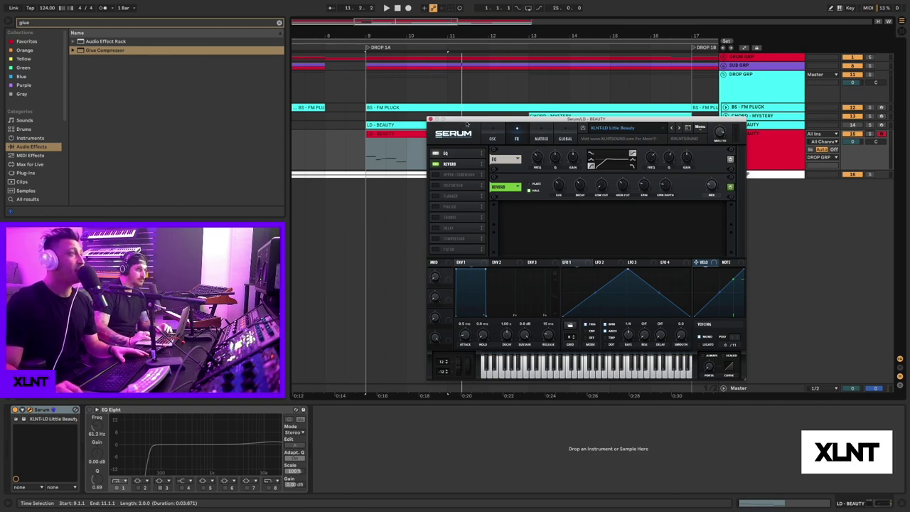
drag(469, 122, 431, 116)
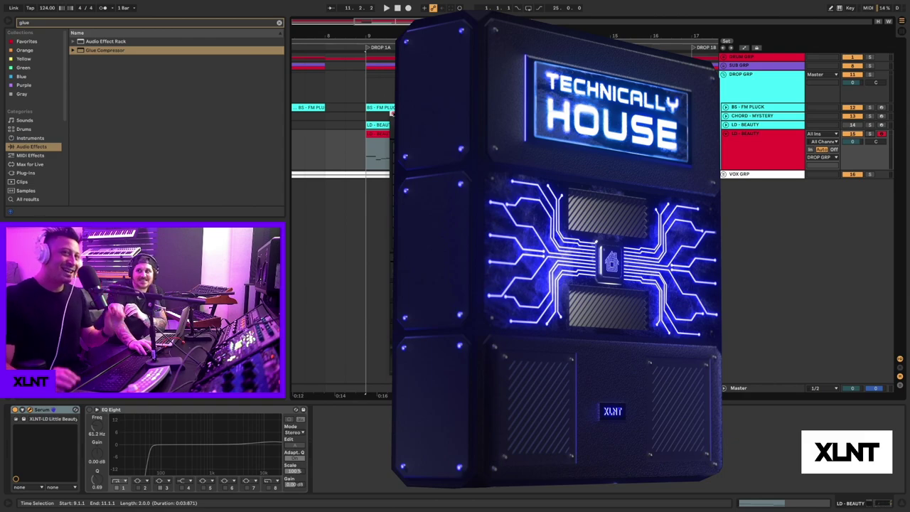
Step: Fold the red LD - BEAUTY track and the DROP GRP, and unfold the SUB GRP with its red SUB - FISHER SUB track
click(562, 130)
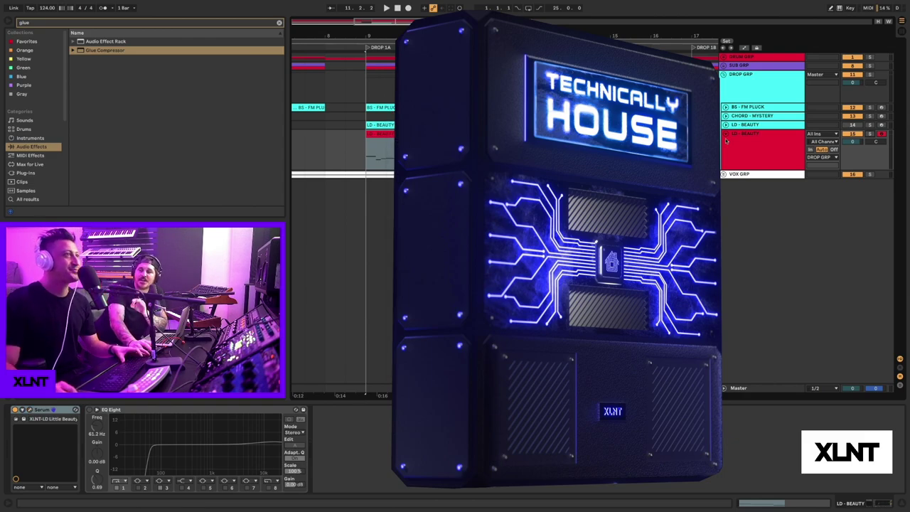
key(u)
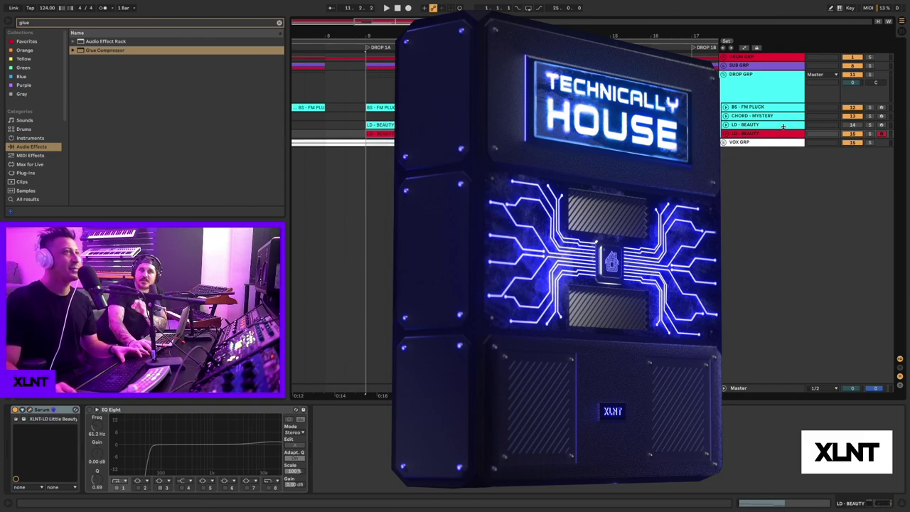
click(723, 74)
click(723, 65)
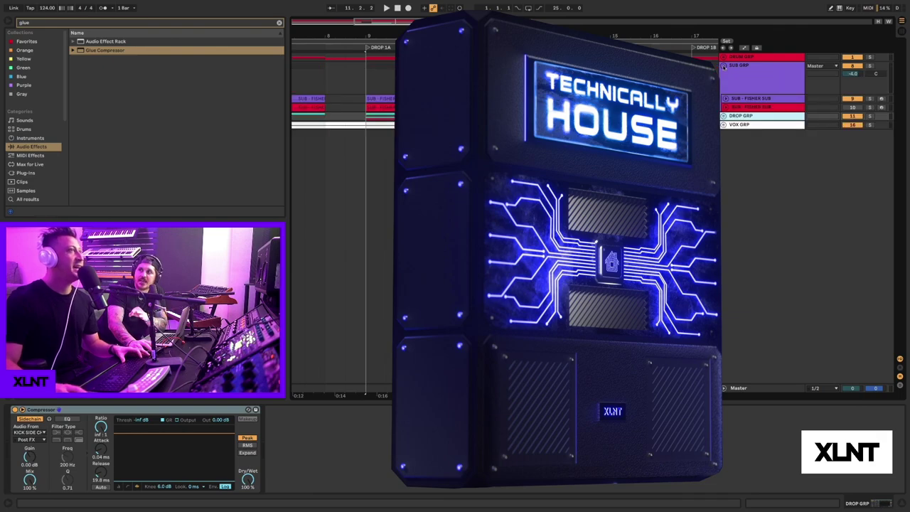
click(726, 108)
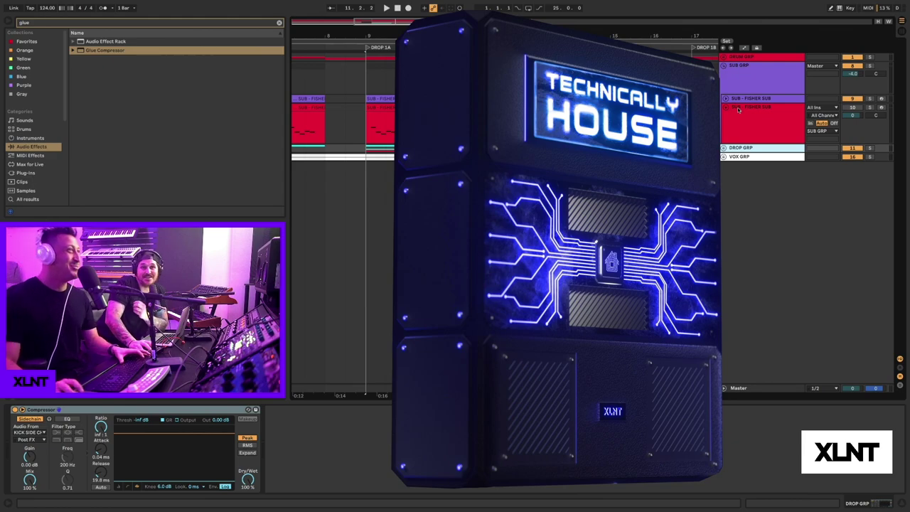
Step: Activate the red SUB - FISHER SUB track, deactivate the purple one, and open the red track's Serum window clear of the clips
click(854, 108)
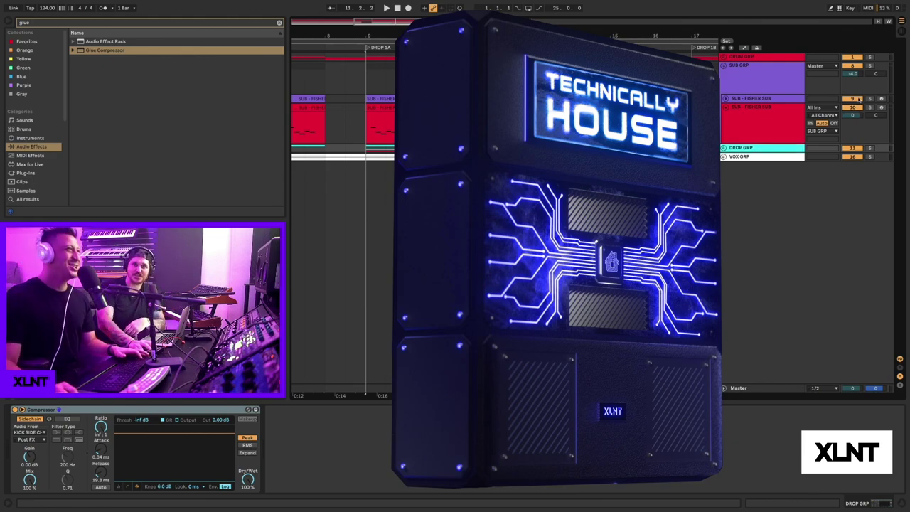
click(769, 115)
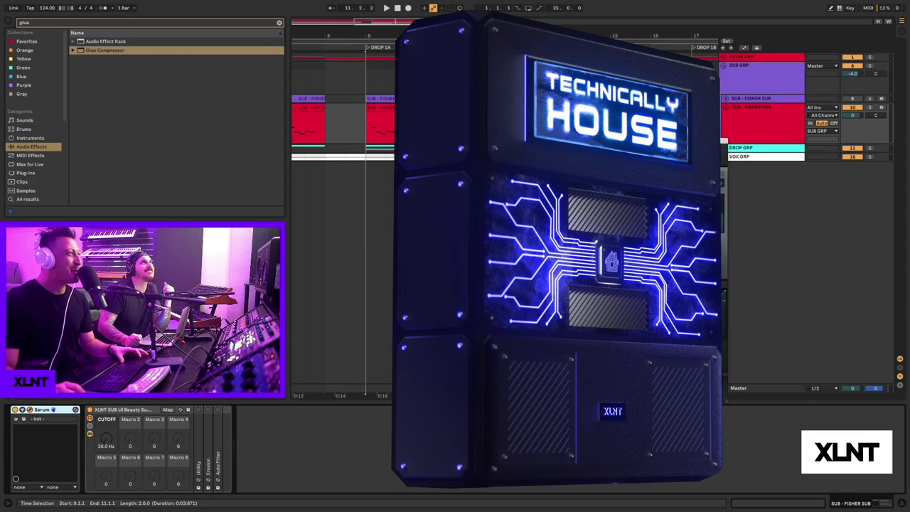
drag(554, 141, 580, 136)
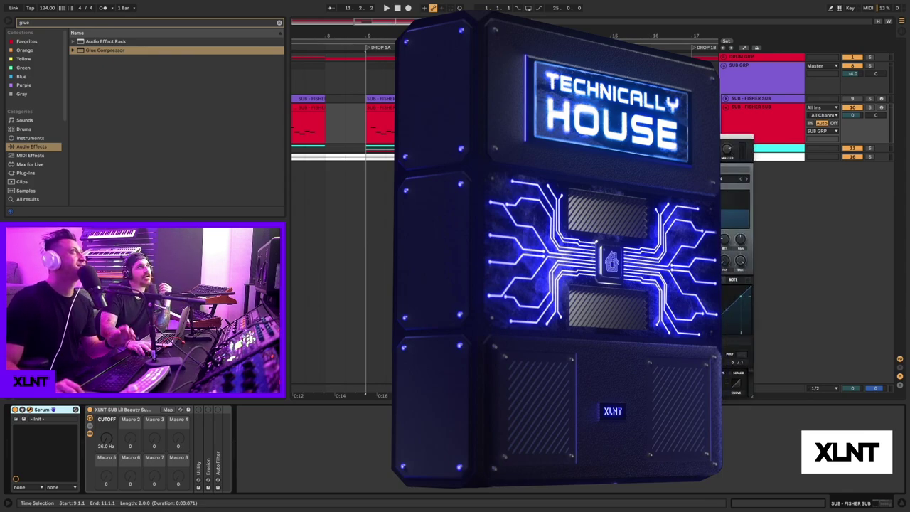
drag(466, 136, 425, 135)
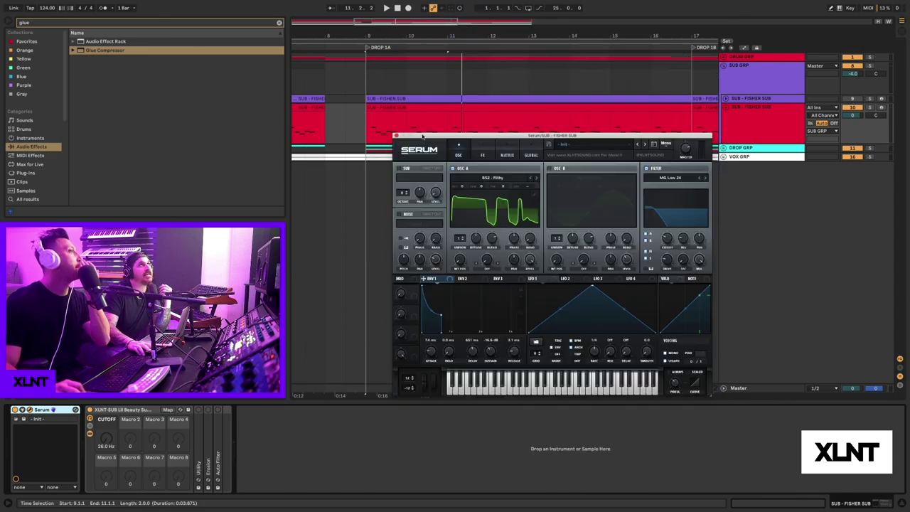
drag(532, 135, 620, 96)
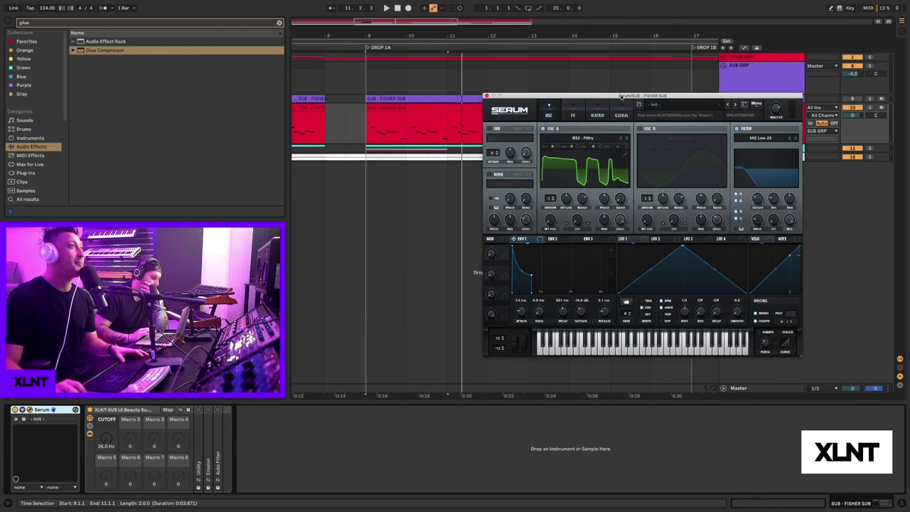
drag(621, 97, 623, 95)
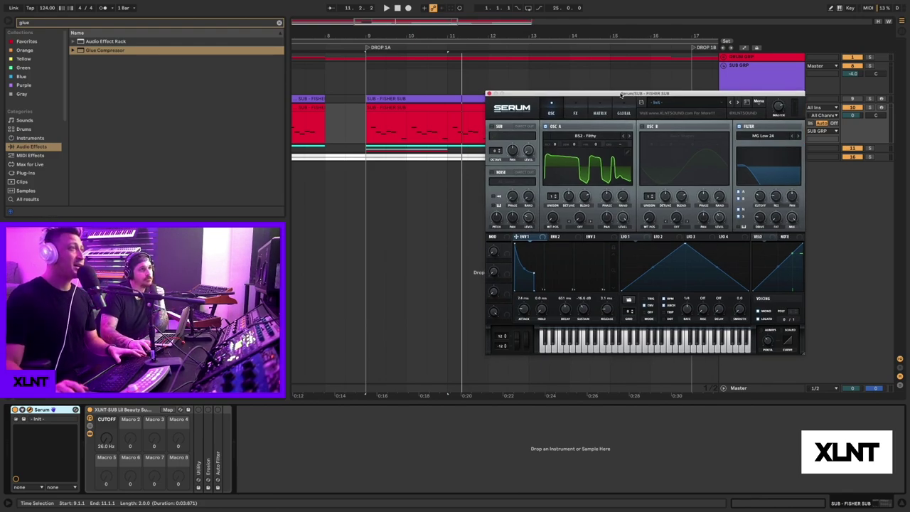
drag(620, 94, 622, 93)
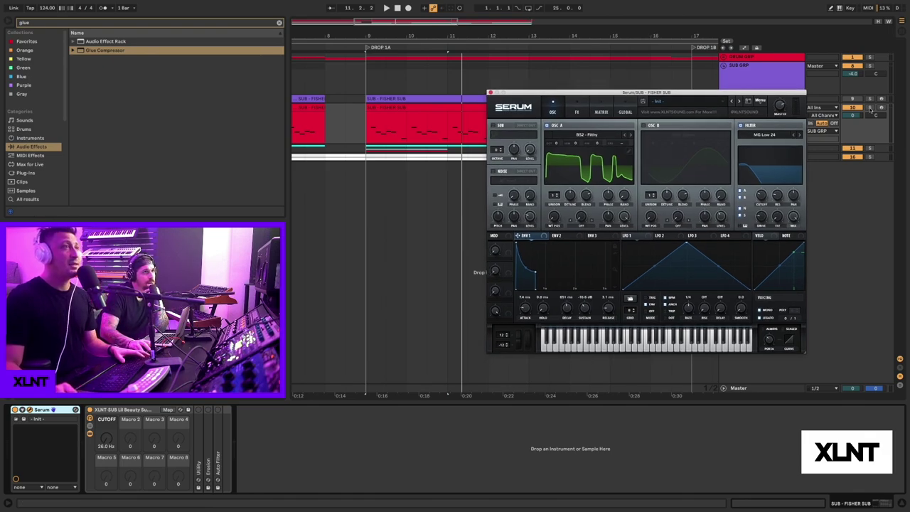
Step: Play the drop with drums and sub soloed, and open the red SUB - FISHER SUB clip to examine its bassline notes
click(458, 128)
key(space)
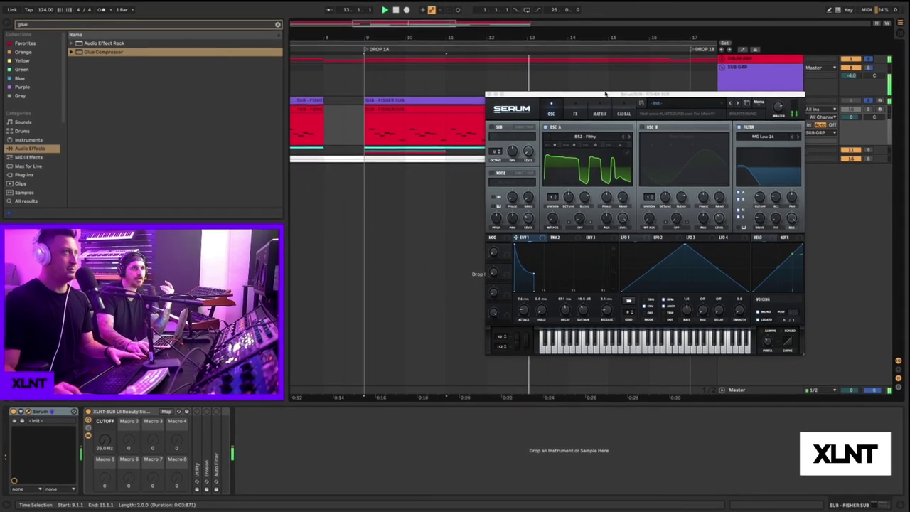
drag(600, 92, 665, 27)
double_click(631, 107)
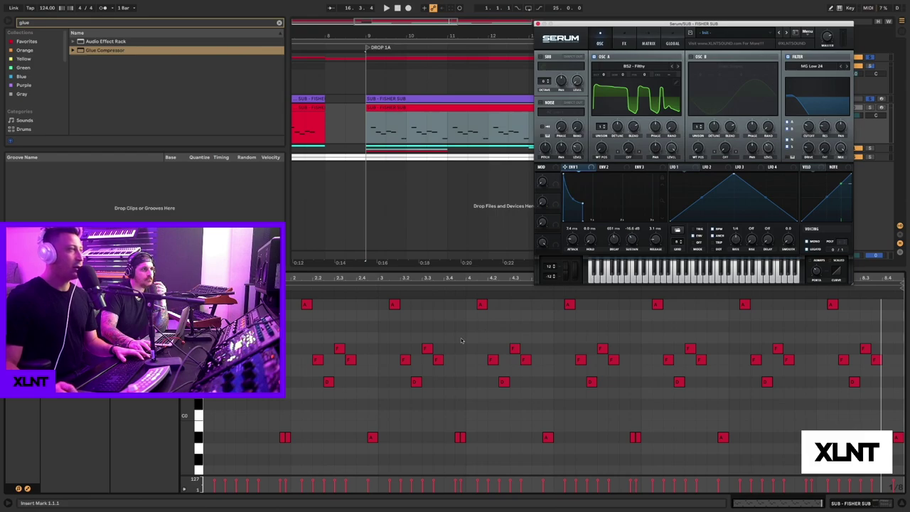
key(space)
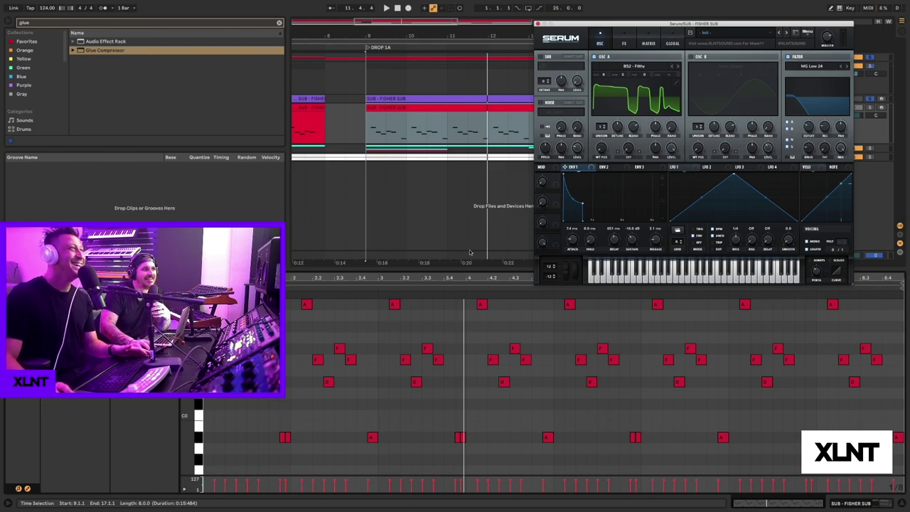
Step: Locate oscillator A's BS2 - Filthy wavetable in the Analog category of Serum's wavetable list
drag(645, 22, 630, 26)
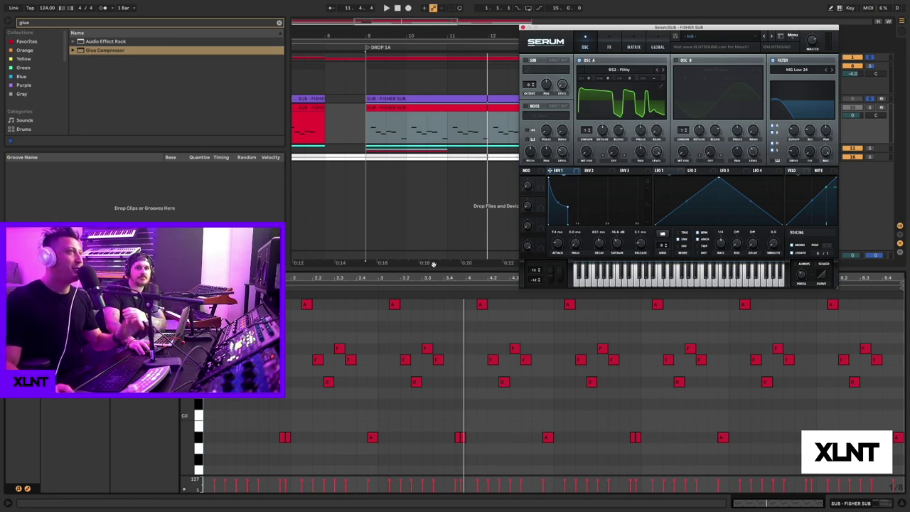
drag(577, 30, 585, 29)
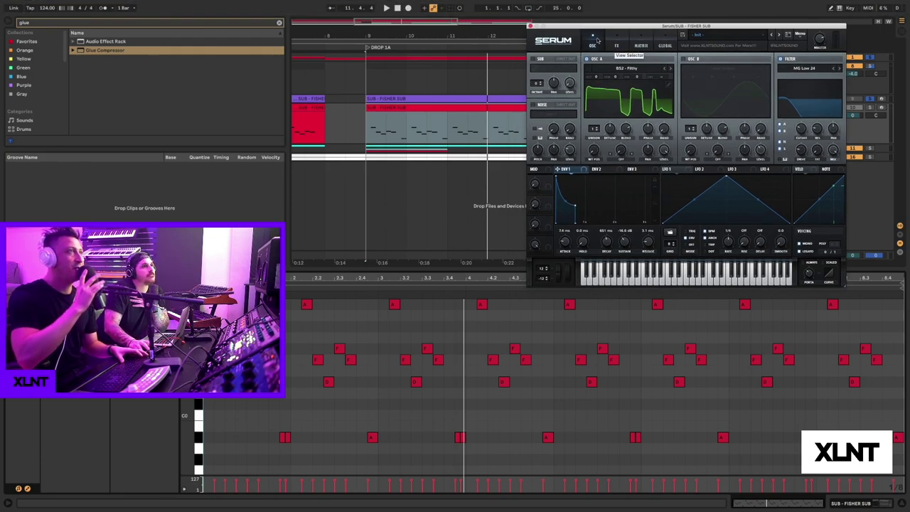
drag(631, 28, 627, 31)
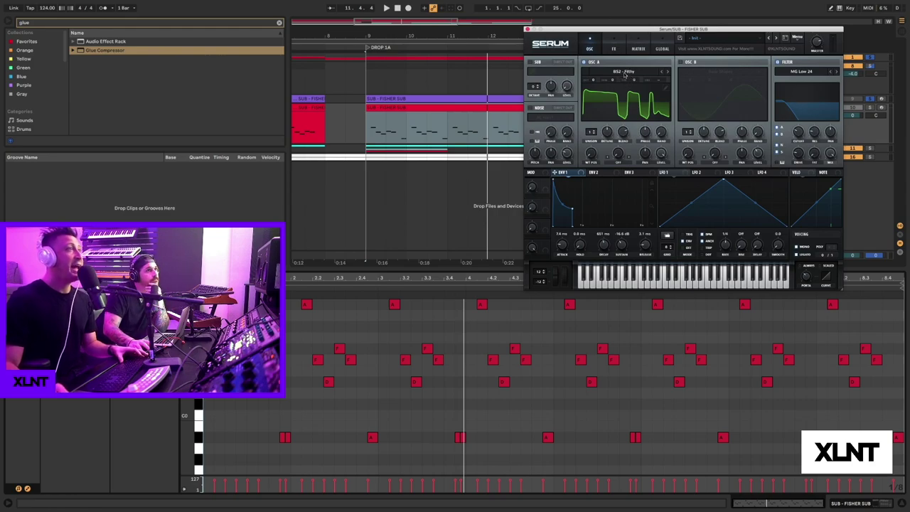
click(625, 73)
mouse_move(617, 80)
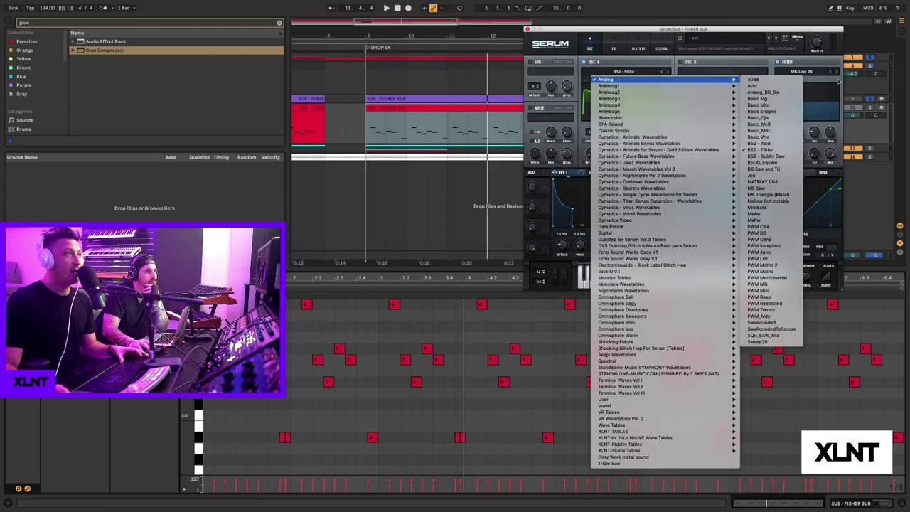
click(767, 156)
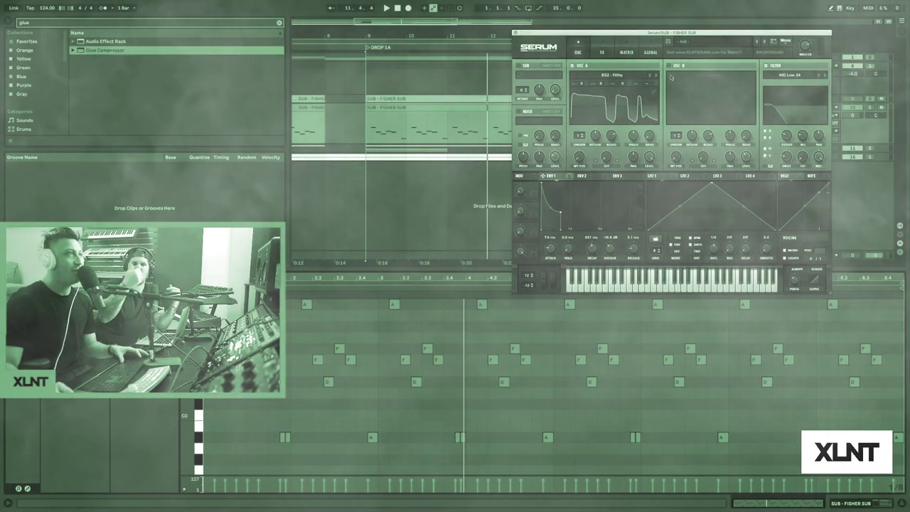
Step: Enlarge the Serum window and examine oscillator A's BS2 - Filthy wavetable in 3D before returning to the 2D waveform
drag(829, 291, 864, 325)
drag(739, 35, 715, 38)
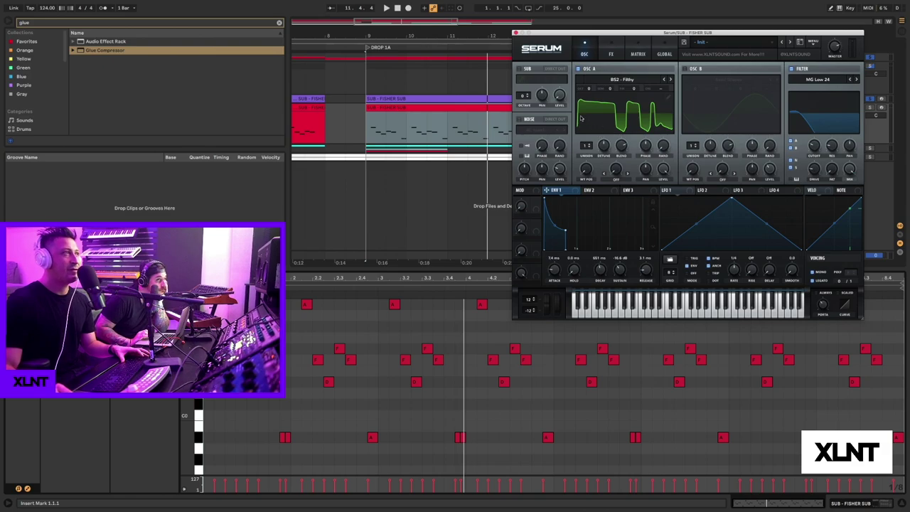
click(620, 124)
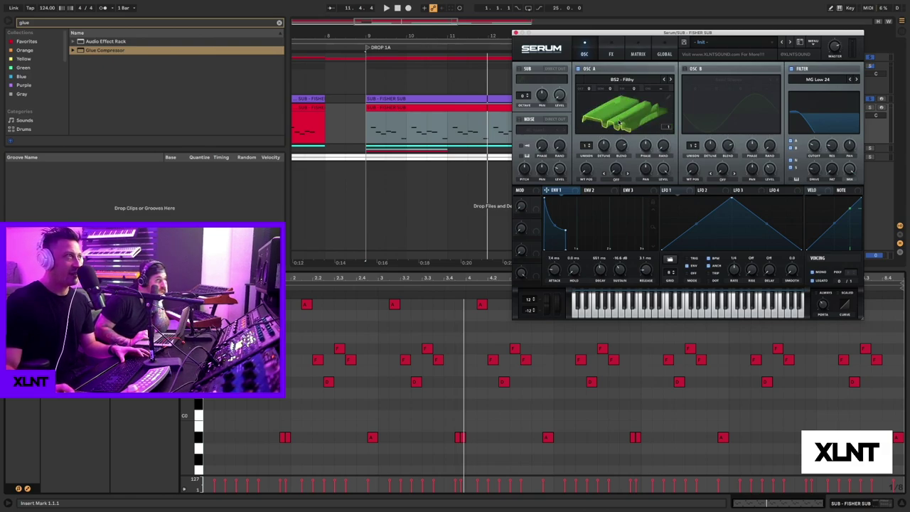
click(628, 108)
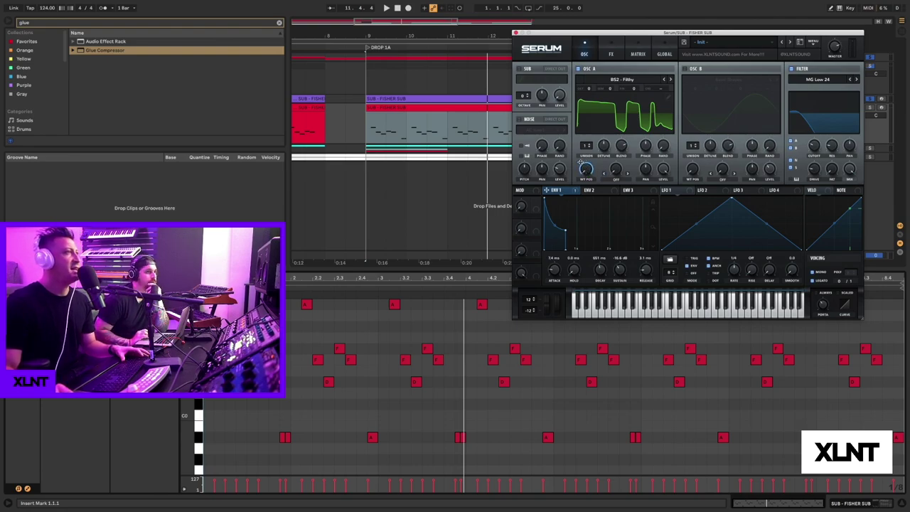
mouse_move(581, 169)
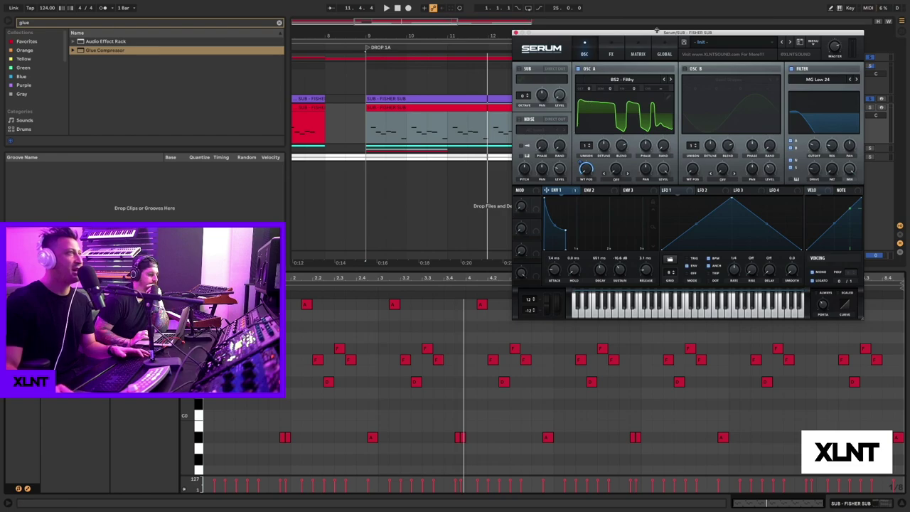
Step: Solo the red SUB - FISHER SUB track and play the drop with Serum's filter switched off
drag(605, 32, 538, 46)
click(871, 108)
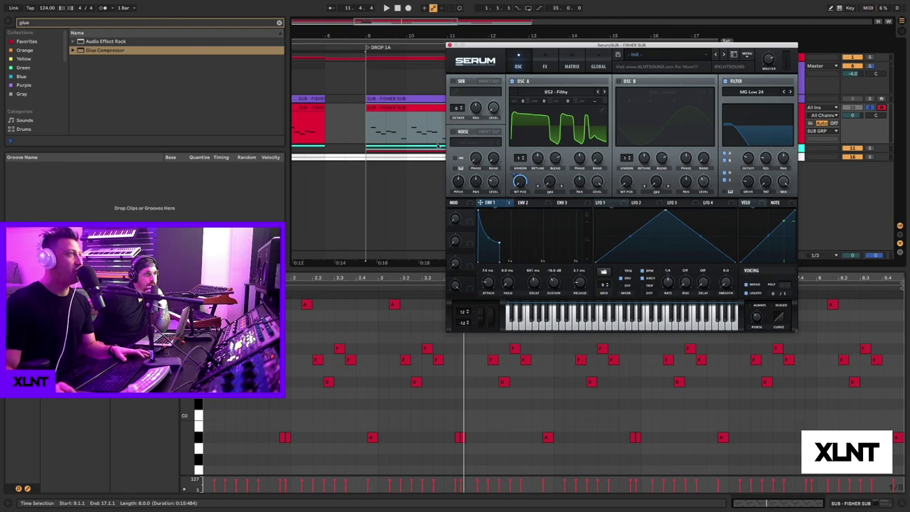
key(space)
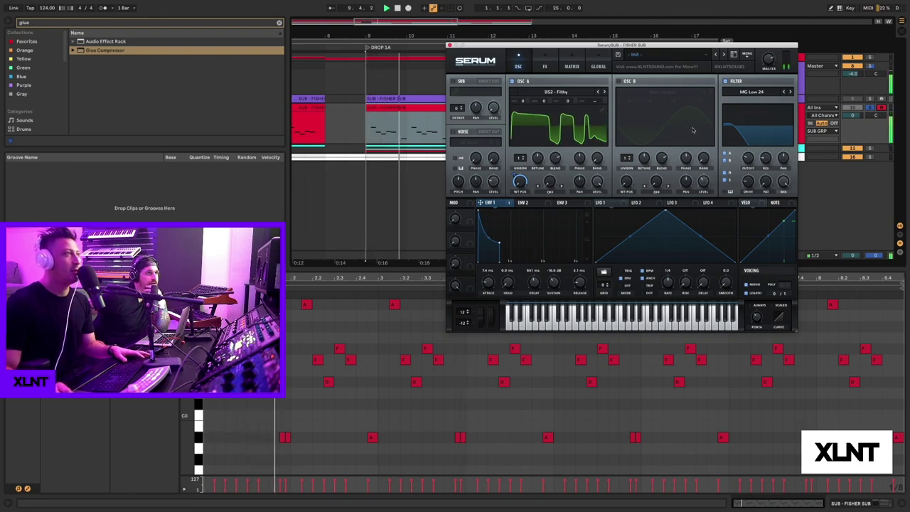
click(725, 81)
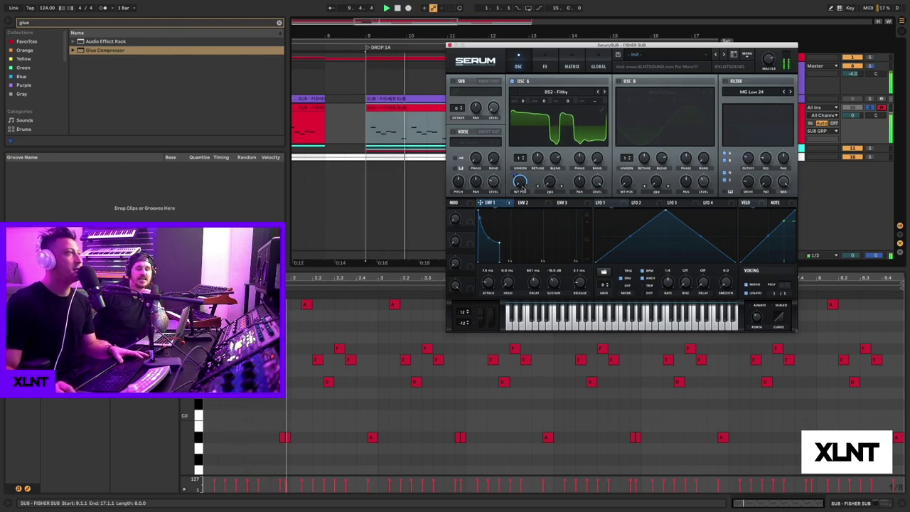
Step: Show oscillator A in 3D and compare the sound with Env 1's wavetable position modulation bypassed and re-enabled
right_click(516, 177)
click(514, 175)
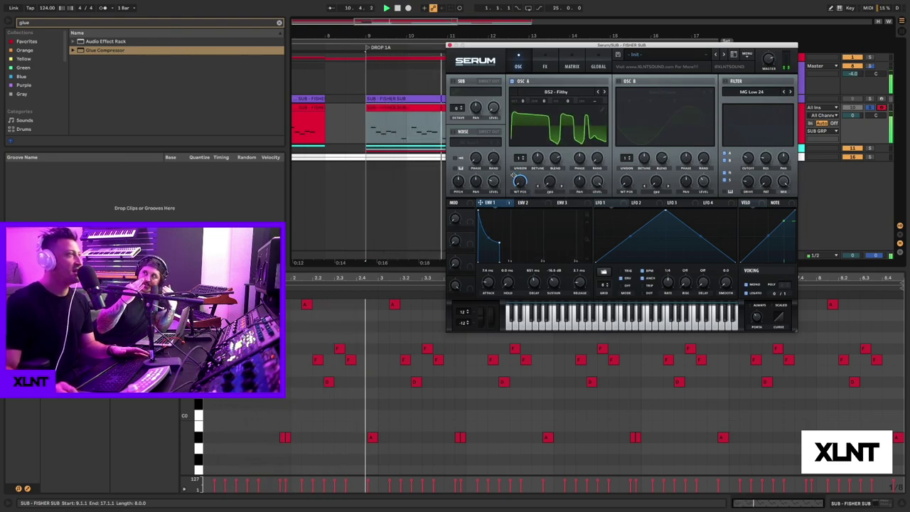
click(563, 121)
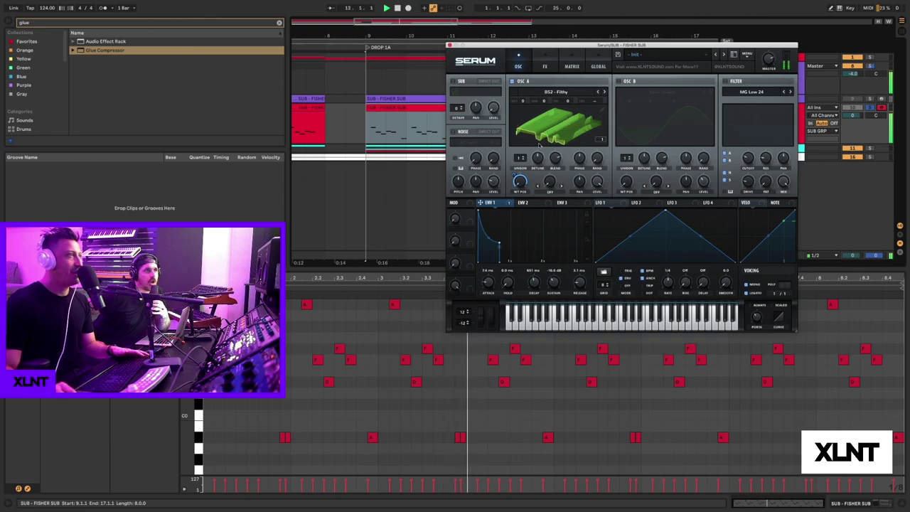
right_click(521, 182)
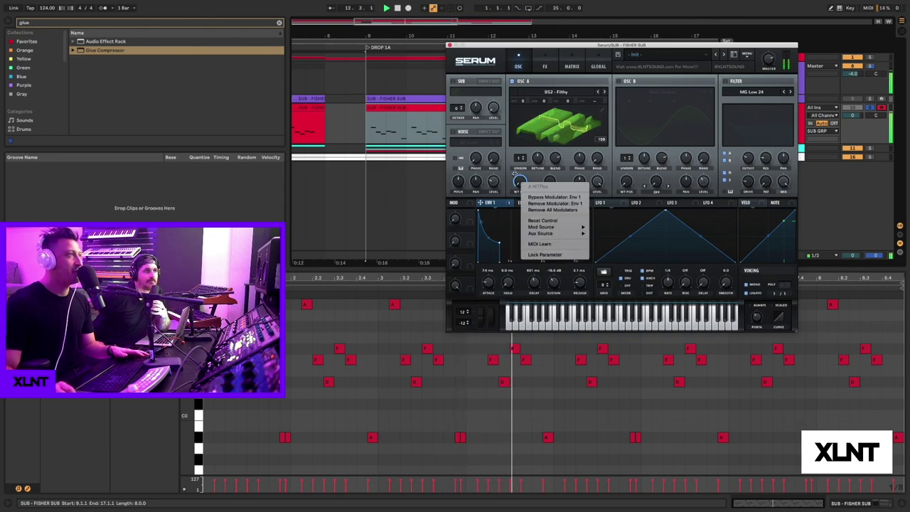
click(562, 197)
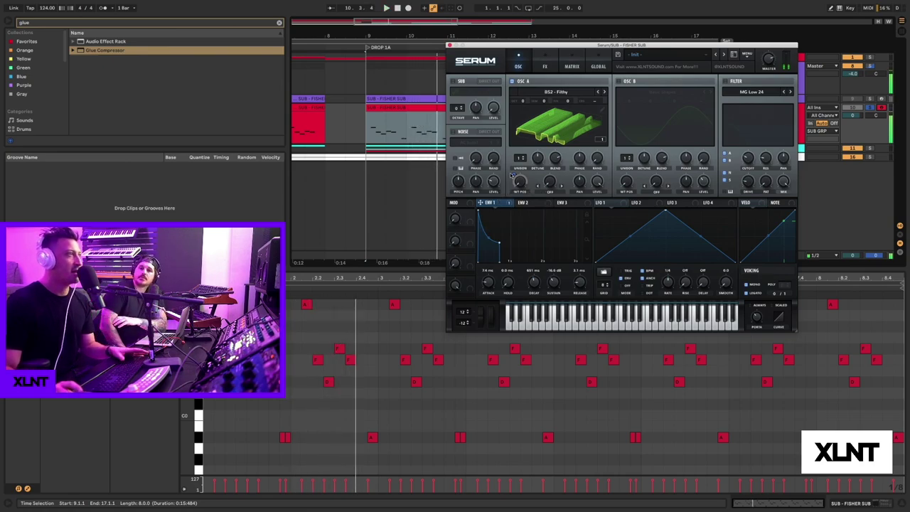
right_click(519, 181)
click(531, 197)
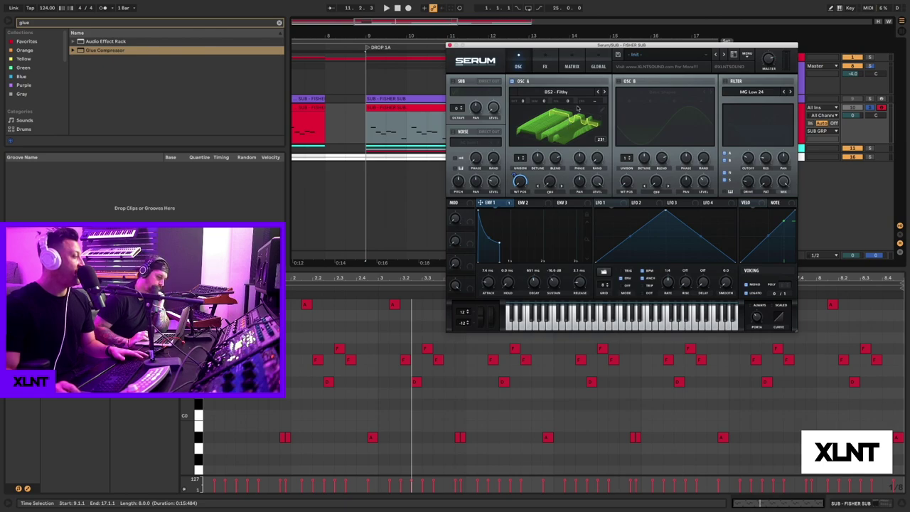
Step: Switch the MG Low 24 filter back on and modulate its cutoff with Env 1 by about 27
click(725, 82)
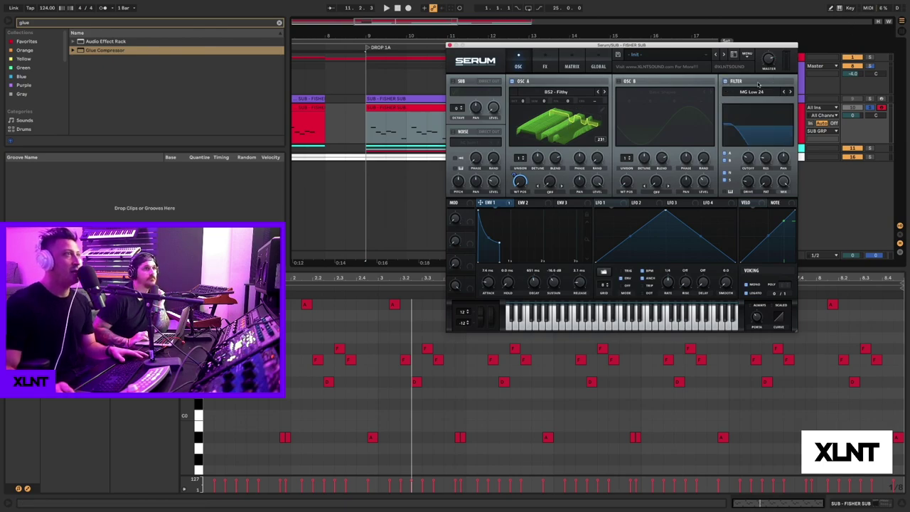
key(space)
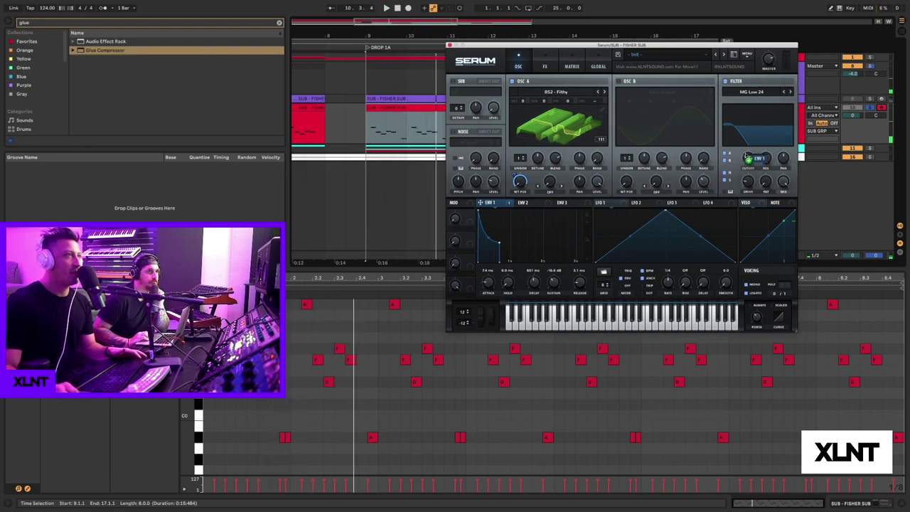
drag(743, 150, 741, 167)
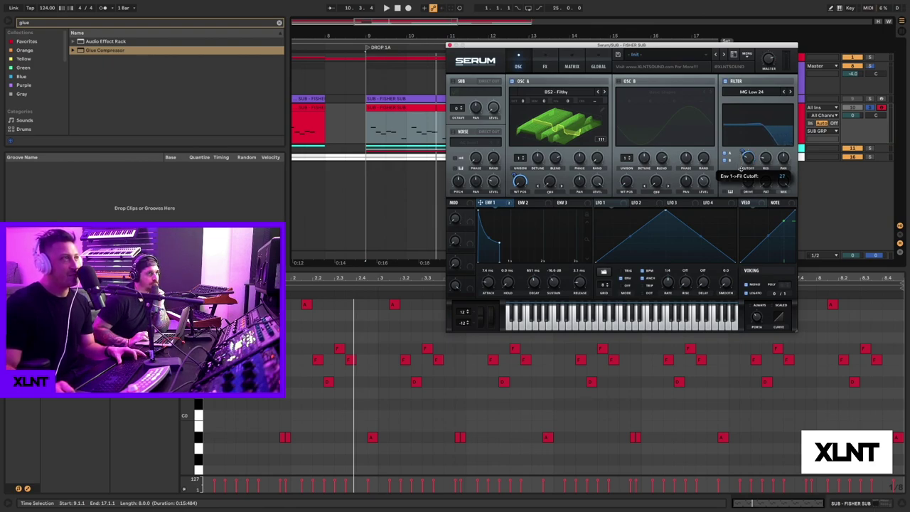
drag(742, 170, 742, 170)
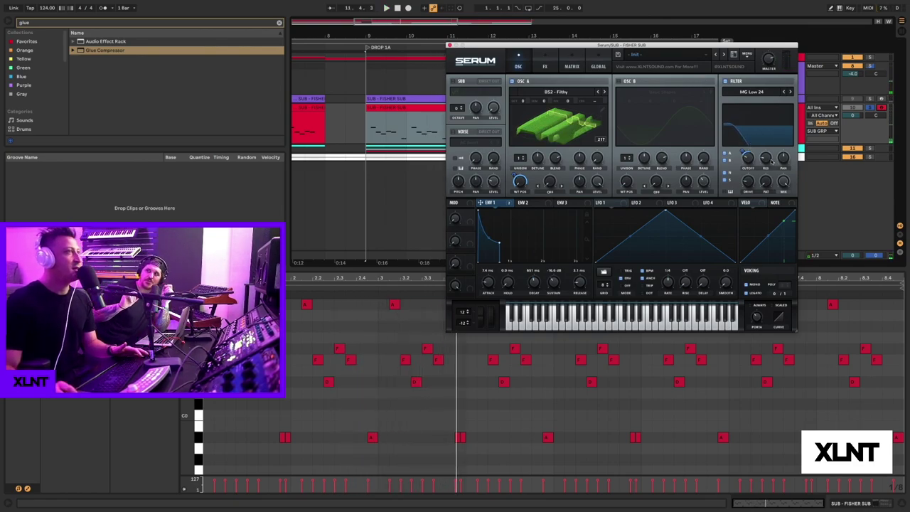
Step: Check the filter's resonance and raise its Fat amount while the bassline plays
mouse_move(764, 160)
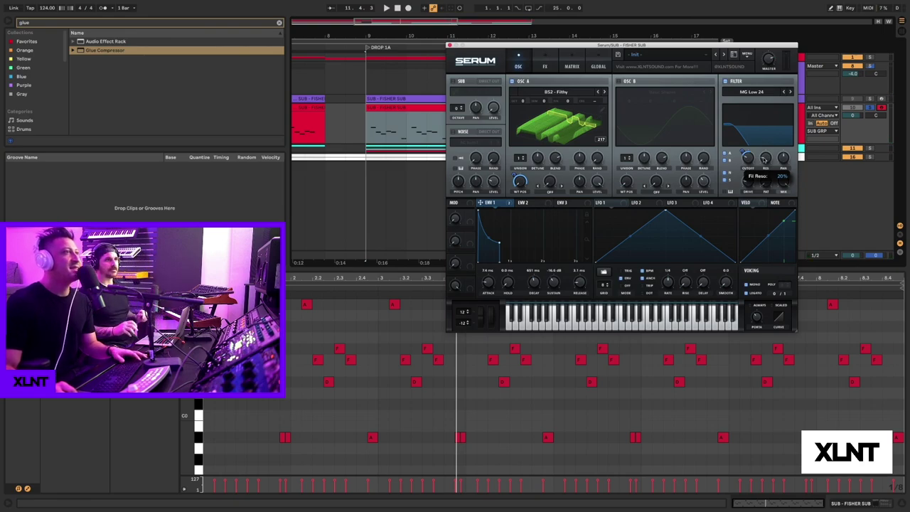
mouse_move(753, 183)
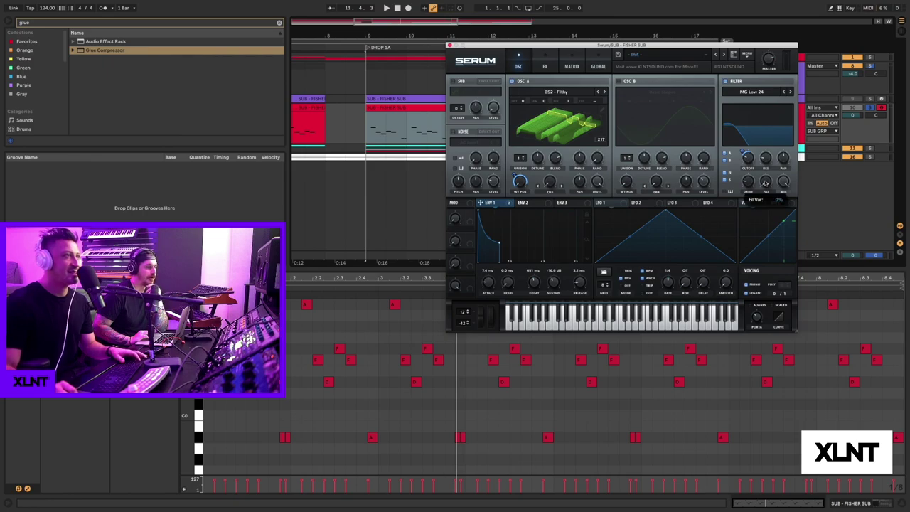
key(space)
drag(765, 183, 767, 129)
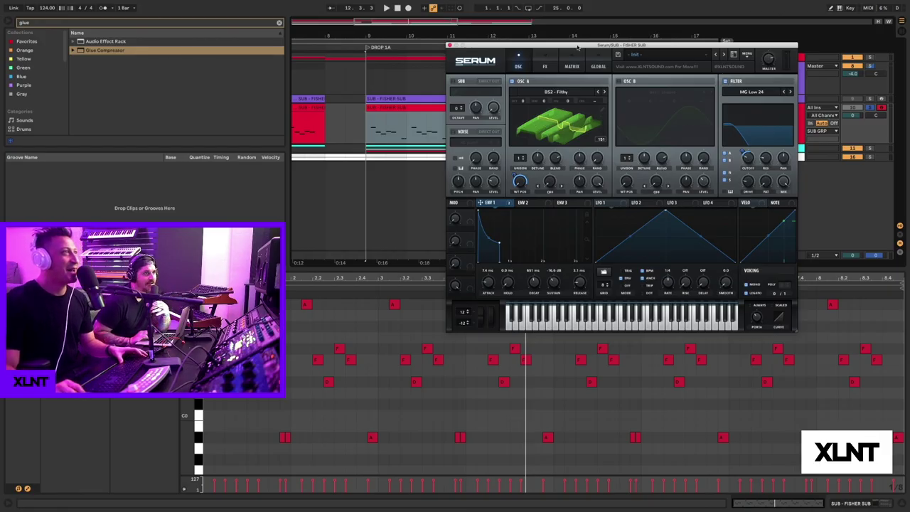
Step: Open Serum's effects page to inspect the EQ, and play the sub through it
drag(577, 47, 579, 43)
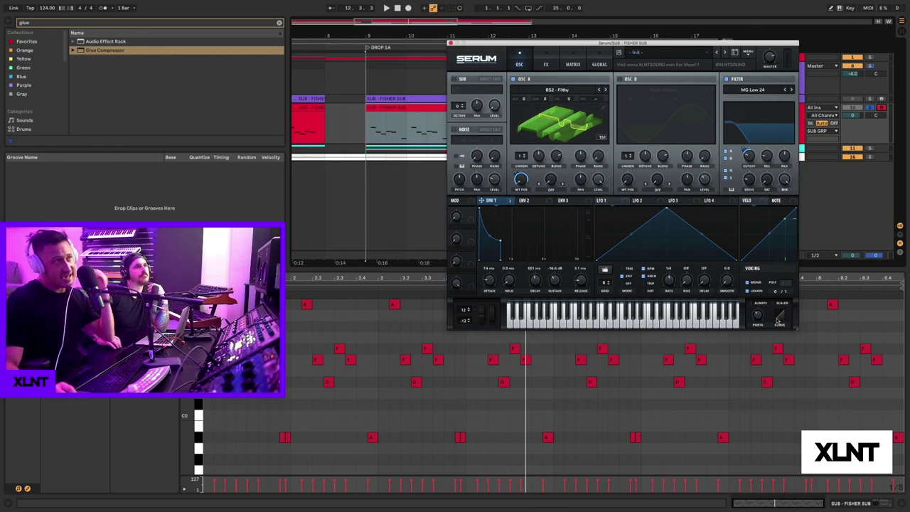
click(546, 64)
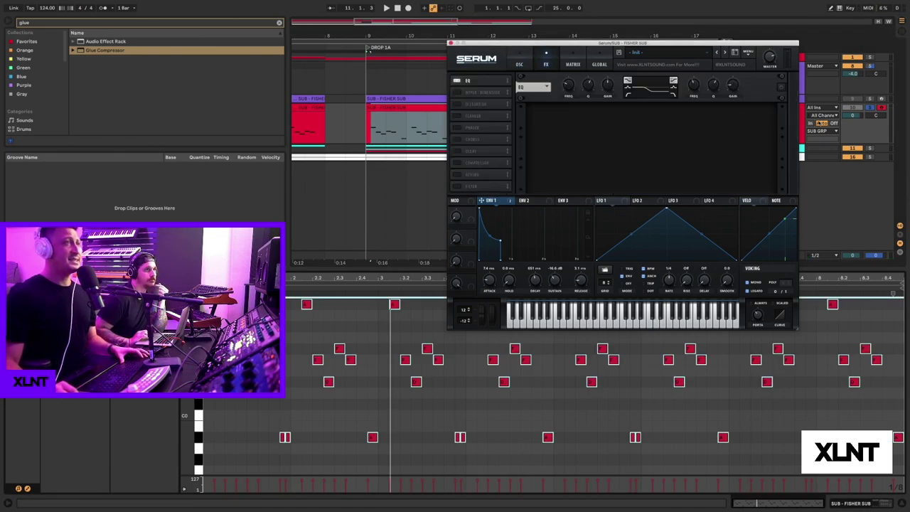
click(782, 87)
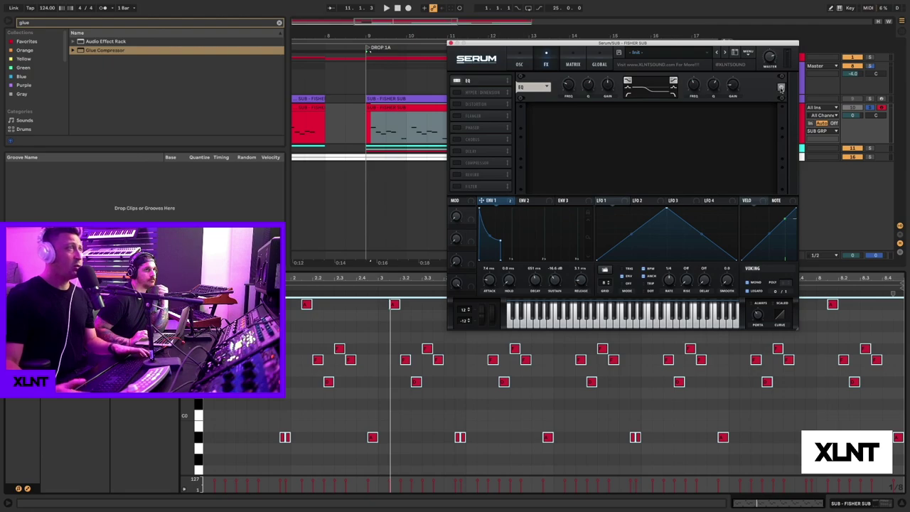
key(space)
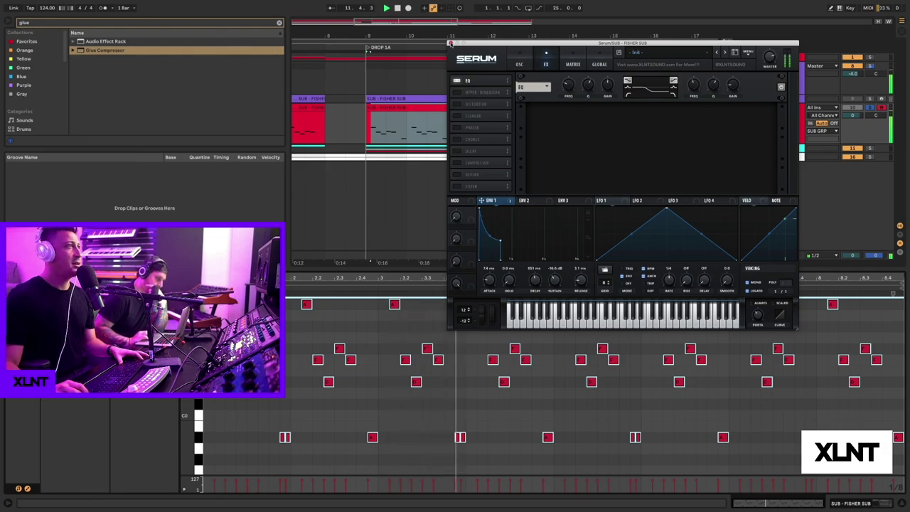
Step: Close Serum, stop playback, and show the red SUB - FISHER SUB track's device chain with its XLNT-SUB Lil Beauty rack selected
click(450, 44)
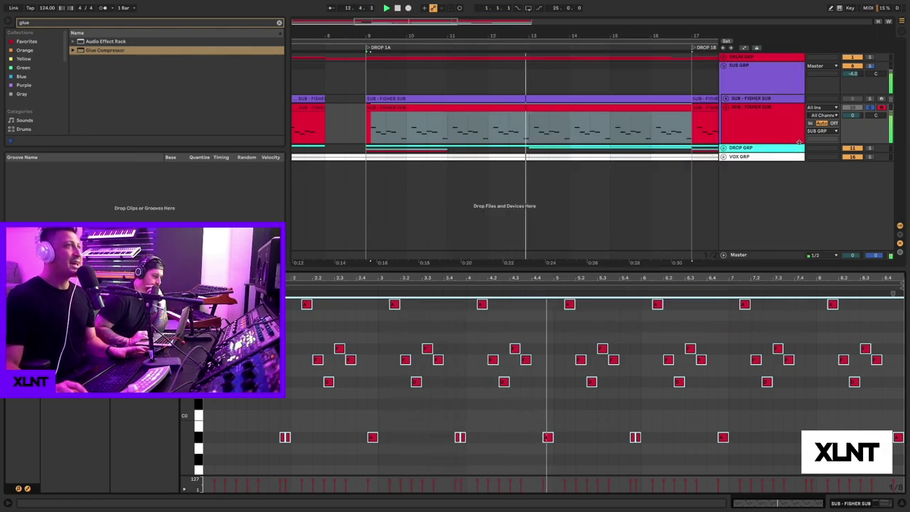
key(space)
double_click(783, 122)
click(137, 410)
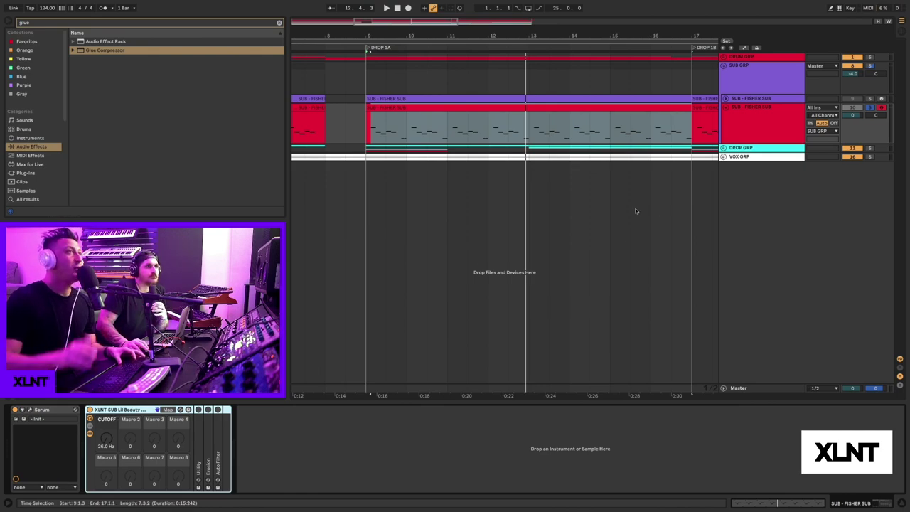
Step: Solo the VOX GRP, listen to the vocals from bar 5, and release the solo
drag(517, 30, 478, 30)
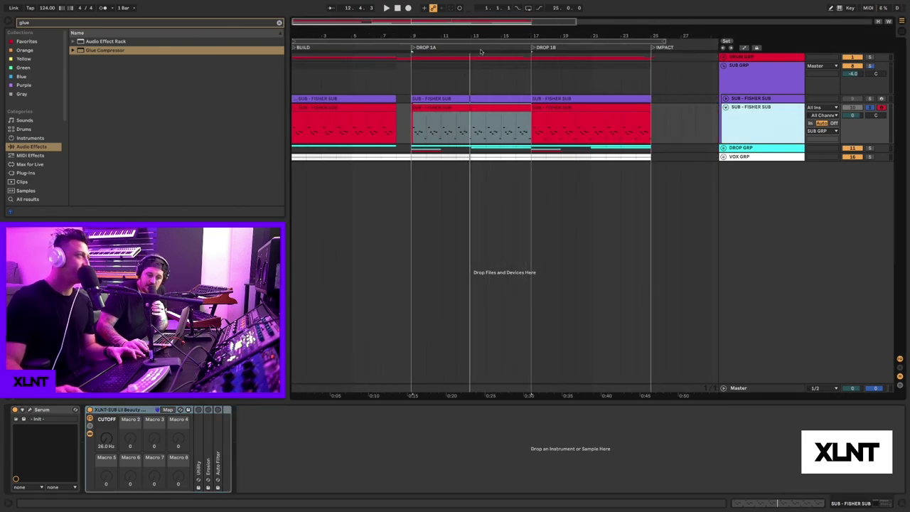
drag(472, 37, 455, 33)
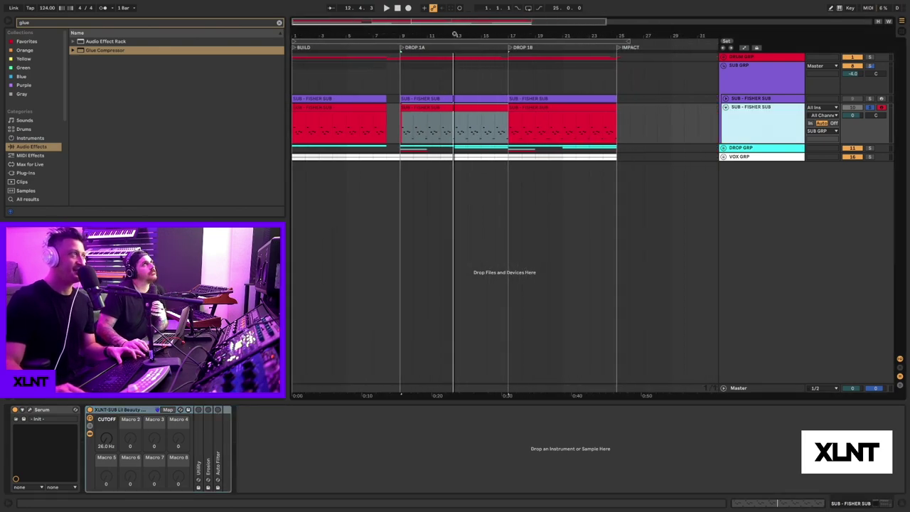
click(870, 157)
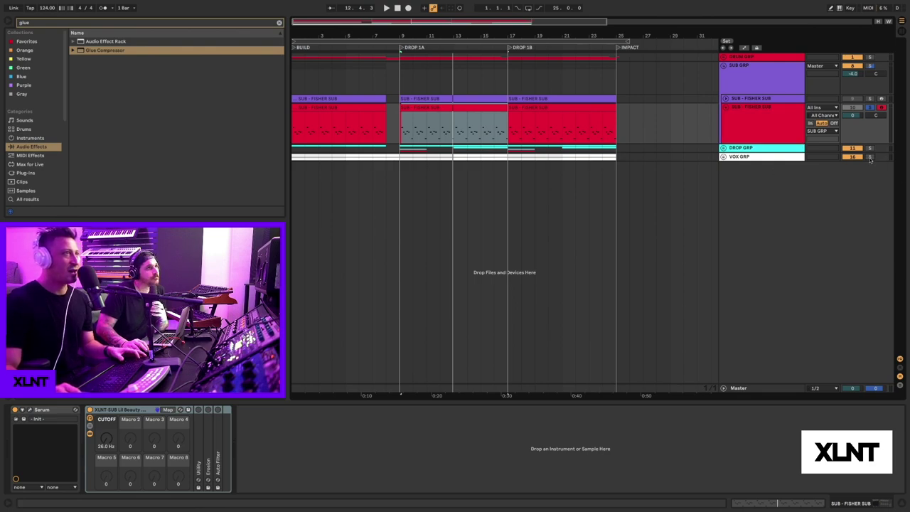
click(346, 156)
key(space)
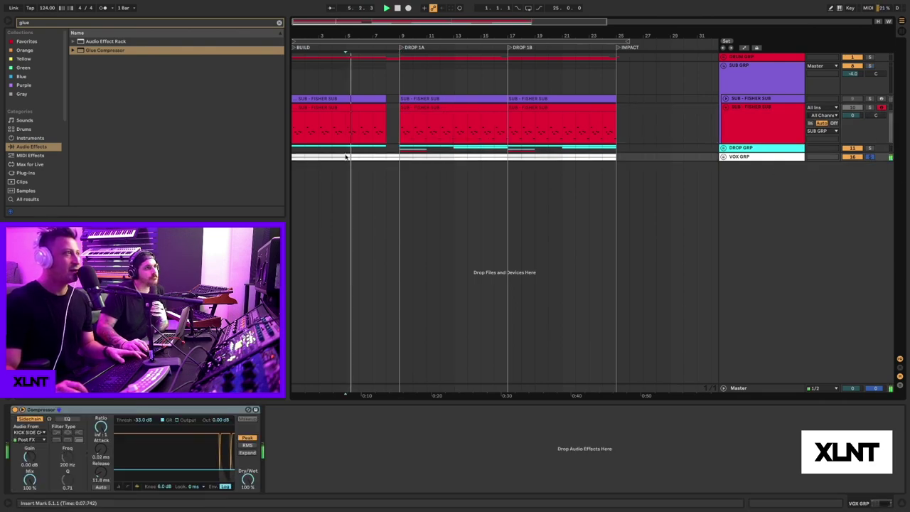
click(870, 157)
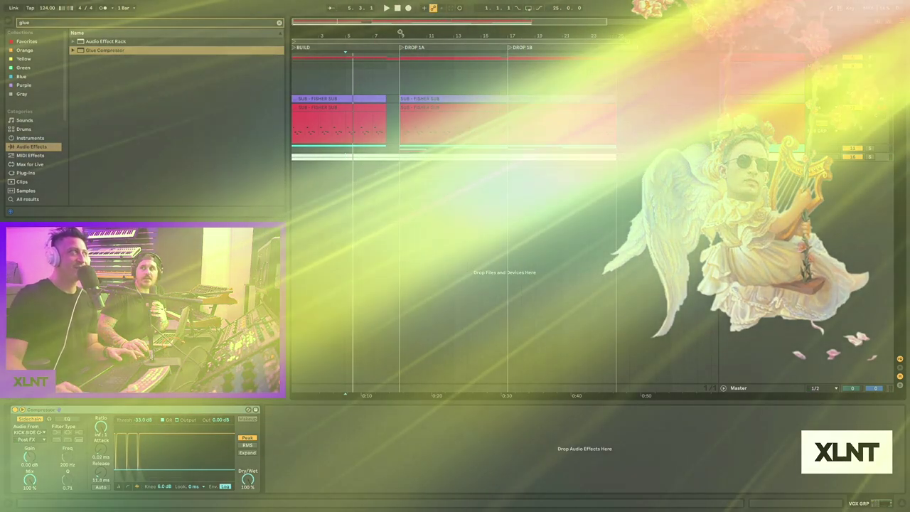
Step: Unfold the Utility, Erosion and Auto Filter devices in the red SUB - FISHER SUB track's effect rack
drag(400, 33, 401, 54)
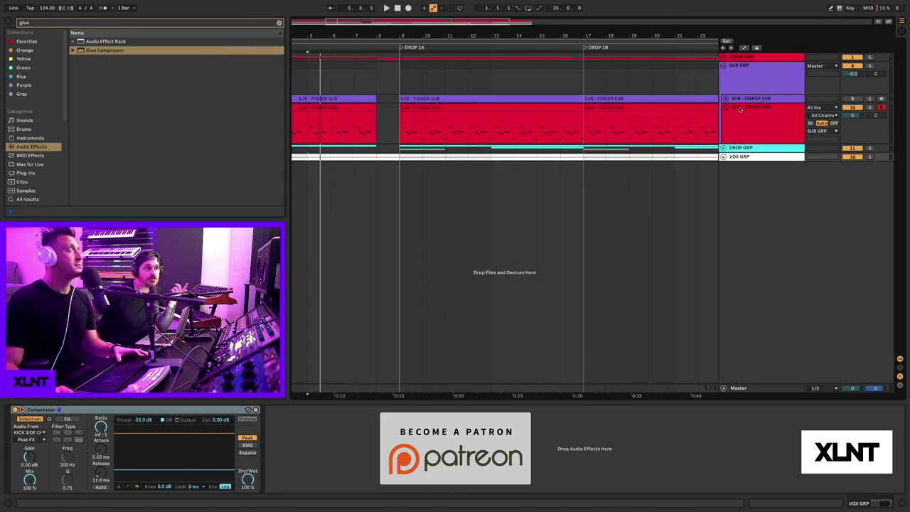
click(745, 114)
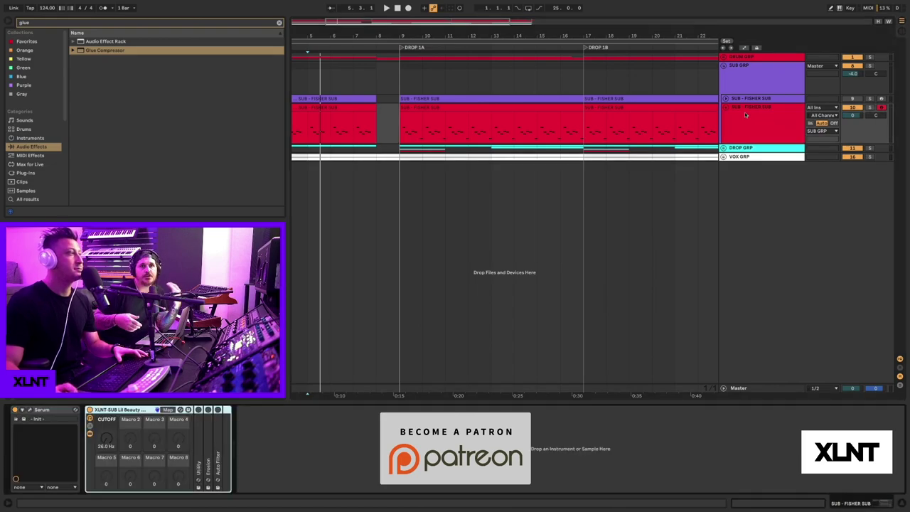
double_click(197, 448)
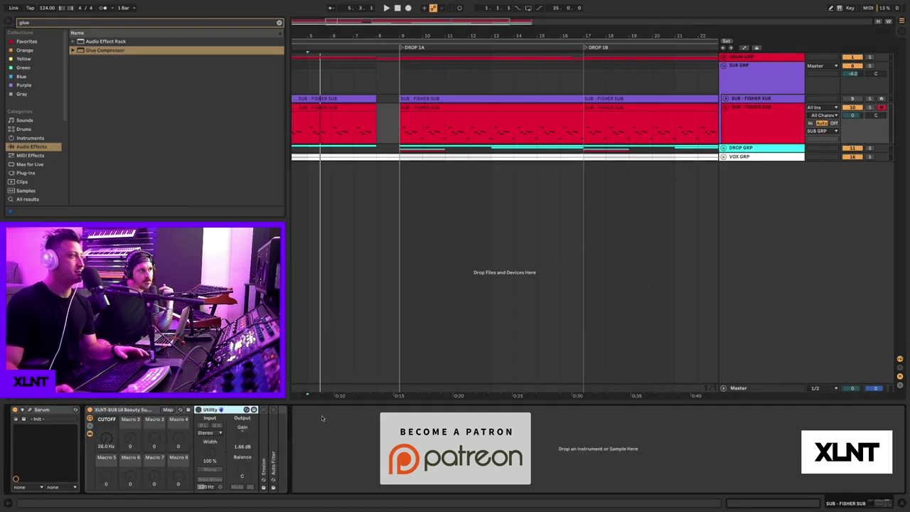
double_click(267, 452)
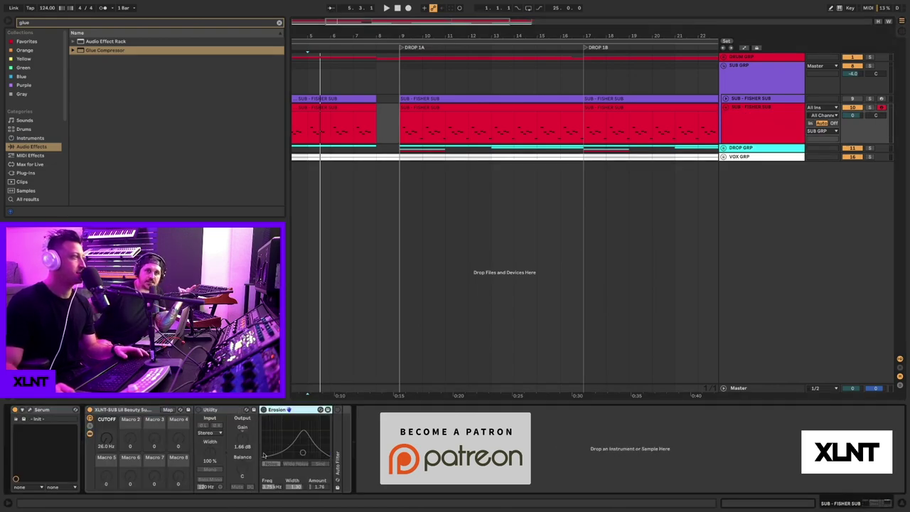
double_click(337, 435)
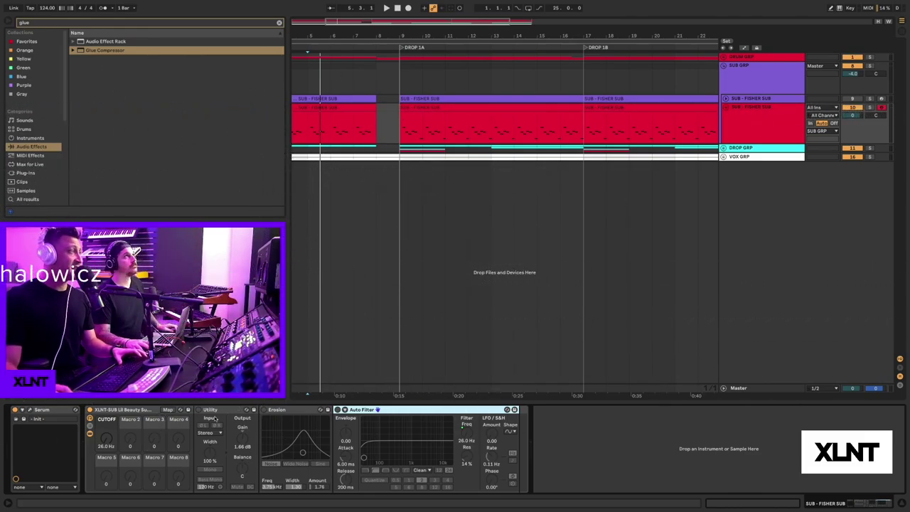
Step: Turn on the Utility and Erosion devices in the red SUB - FISHER SUB track's effect rack
double_click(208, 409)
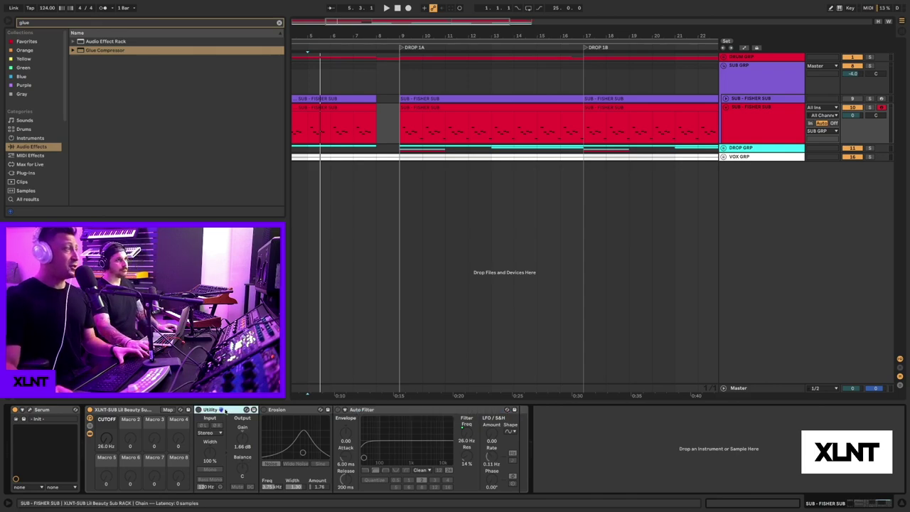
double_click(199, 434)
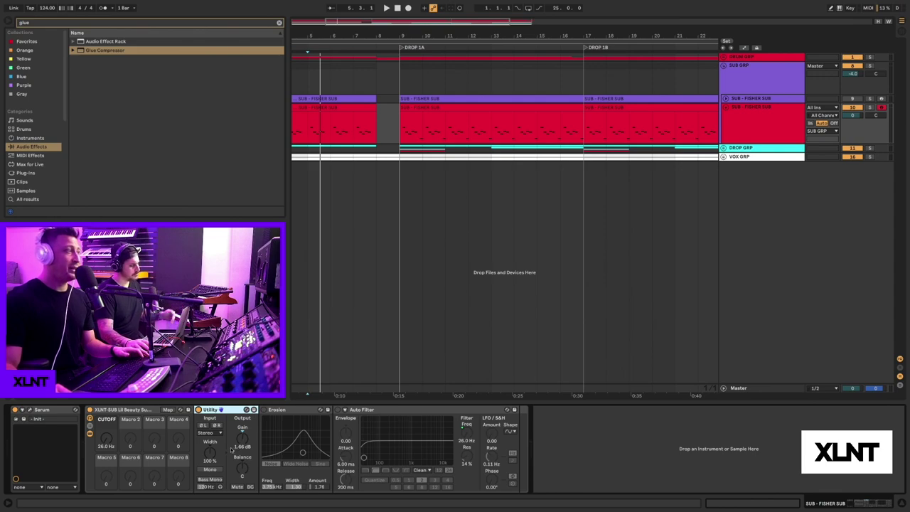
click(270, 411)
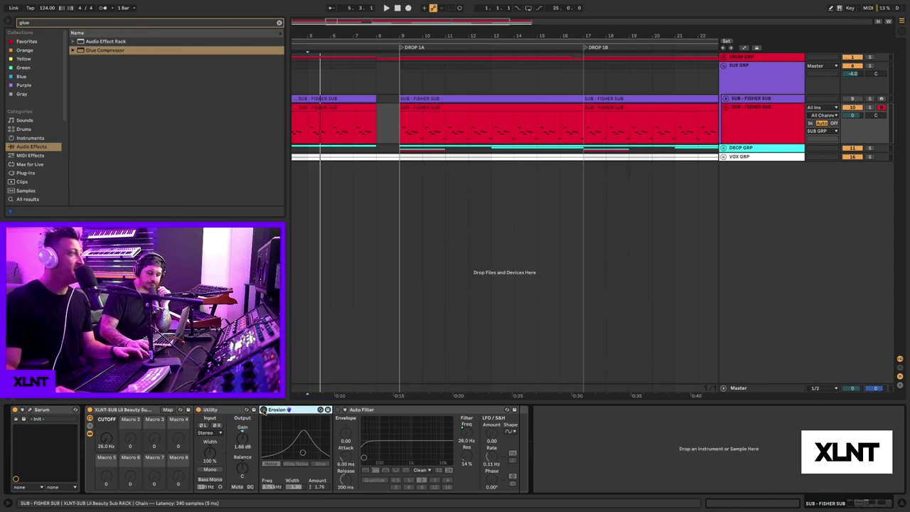
click(264, 410)
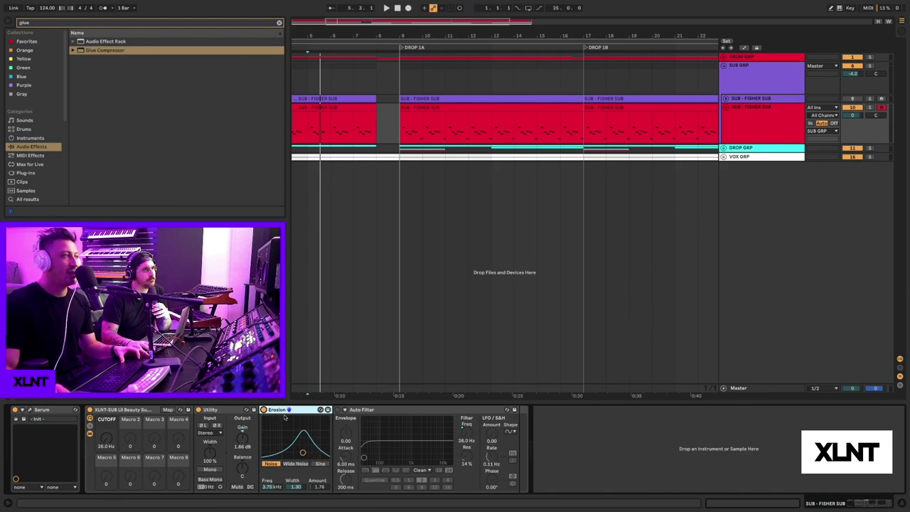
Step: Solo the red SUB - FISHER SUB track and play it from DROP 1A at bar 9 to hear the Erosion effect
key(space)
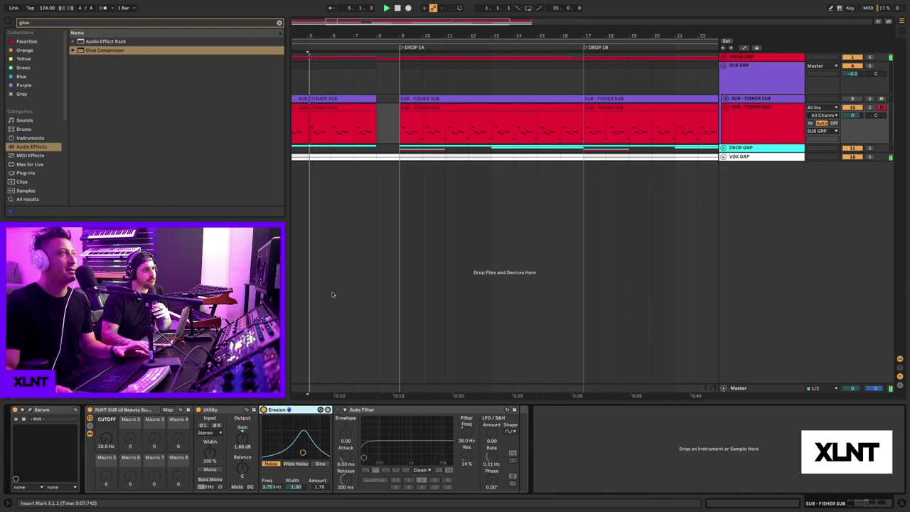
click(404, 122)
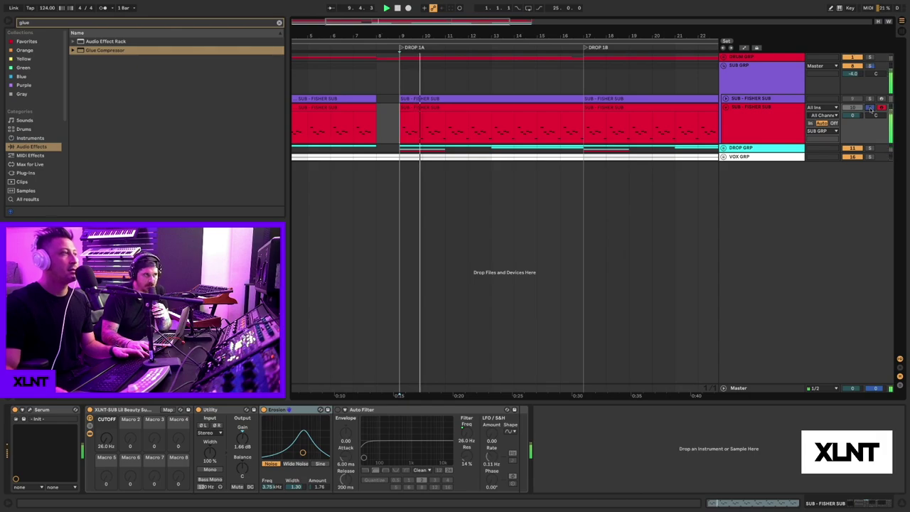
click(265, 410)
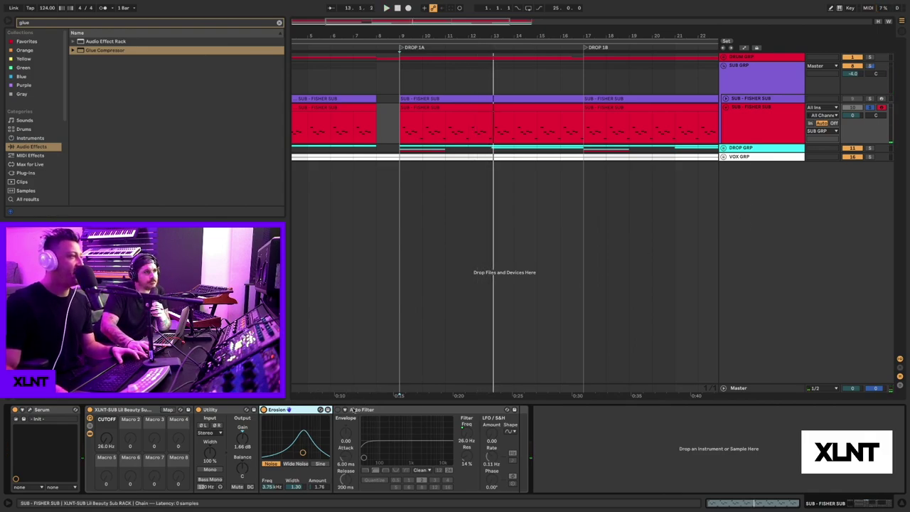
Step: Turn on the Auto Filter and listen to the soloed sub from DROP 1A, bar 15 and DROP 1B
click(362, 481)
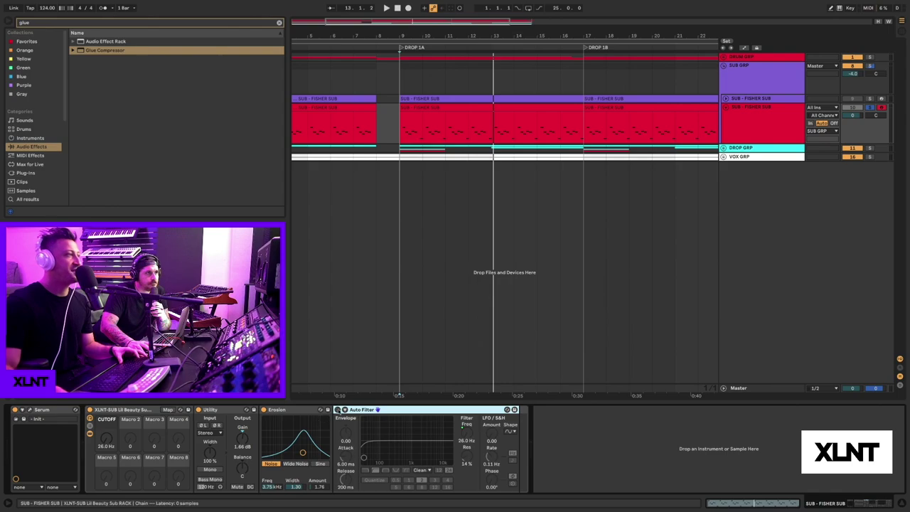
click(338, 410)
key(space)
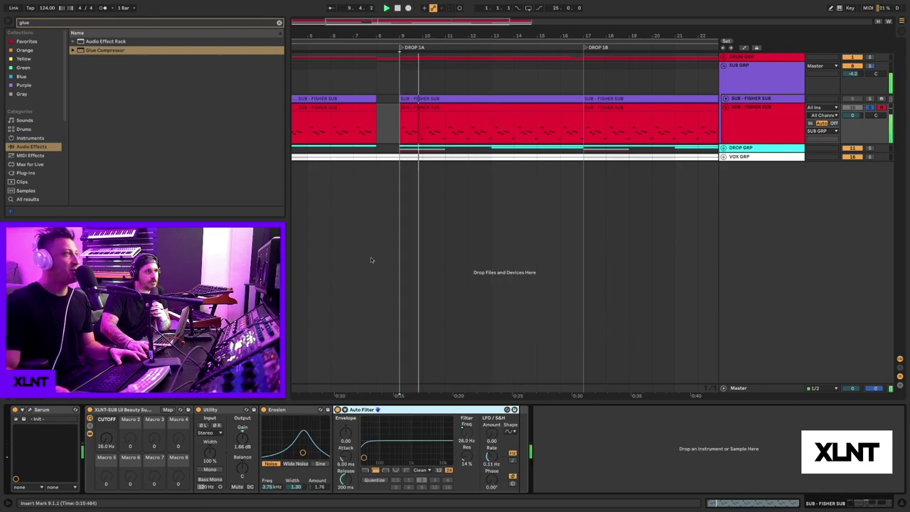
click(540, 123)
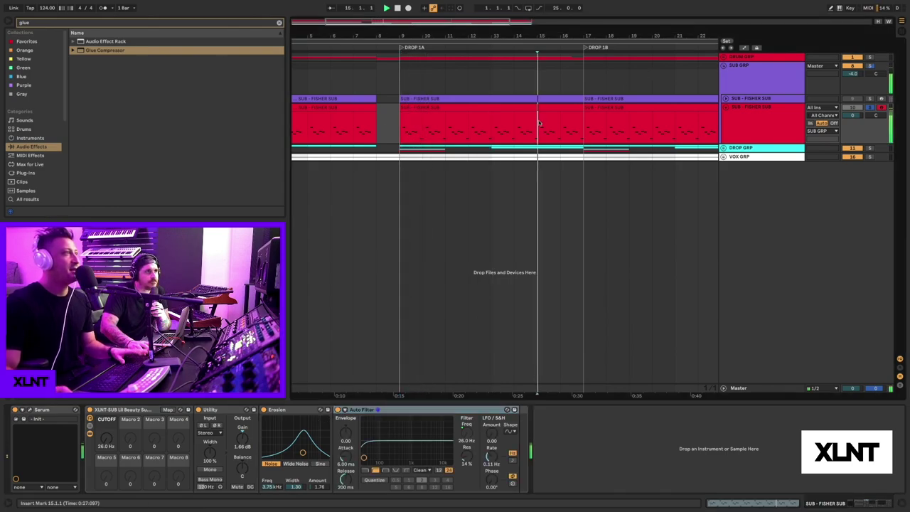
click(585, 124)
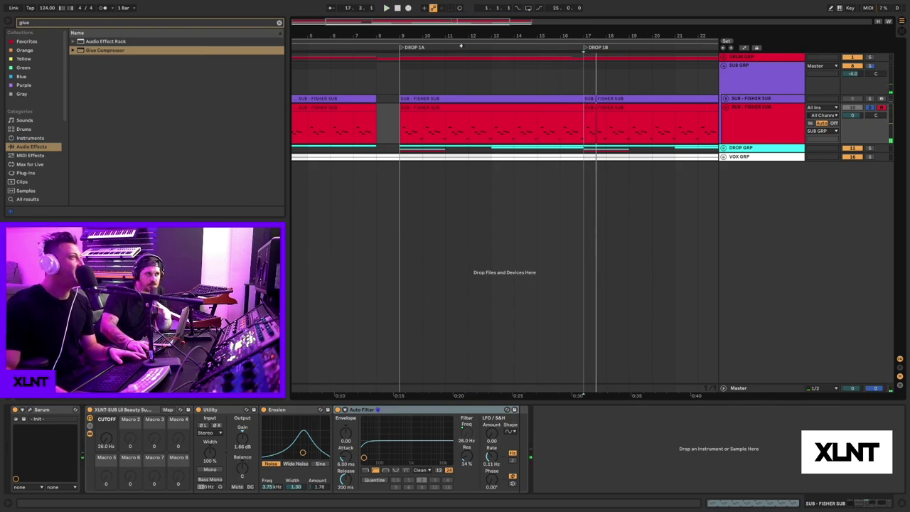
drag(456, 43, 465, 35)
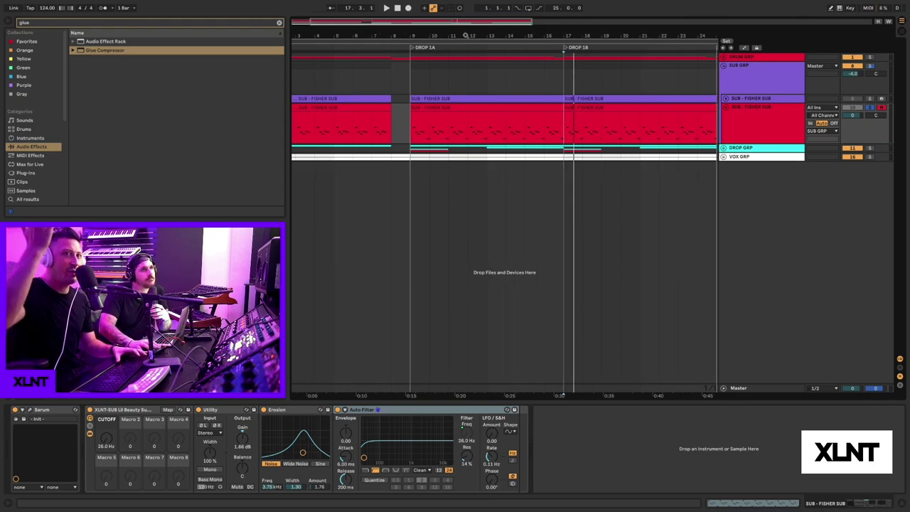
drag(465, 35, 427, 32)
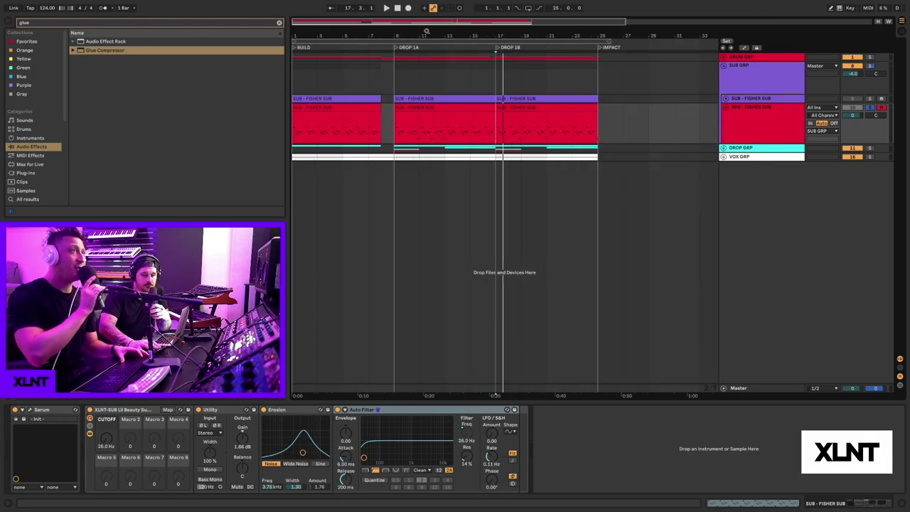